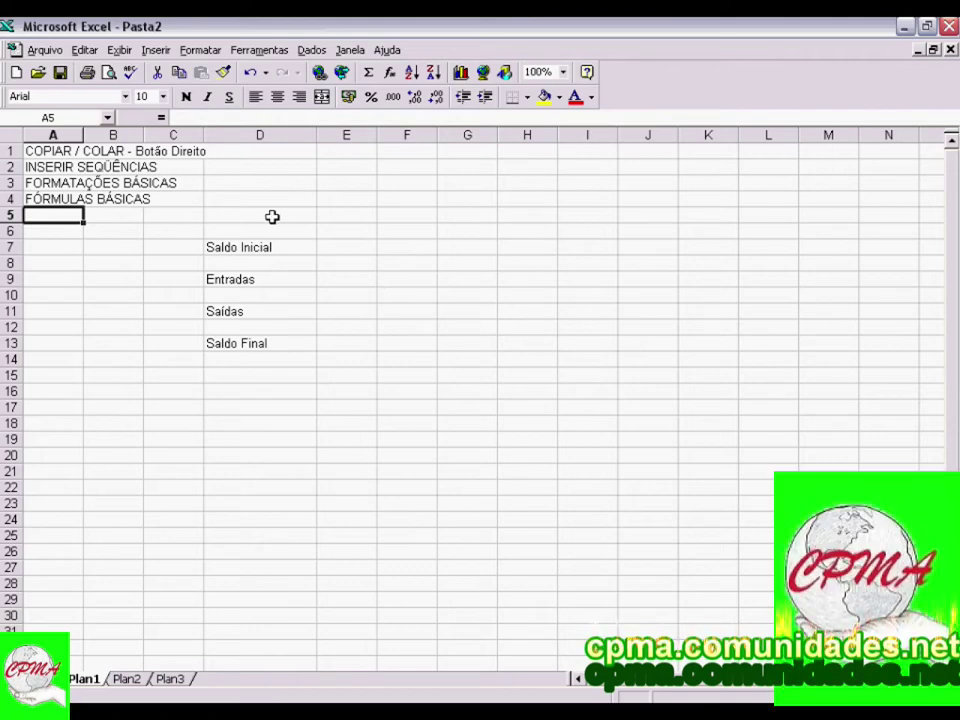
Enter the title "Fluxo de Caixa" in cell D3.
left_click(257, 178)
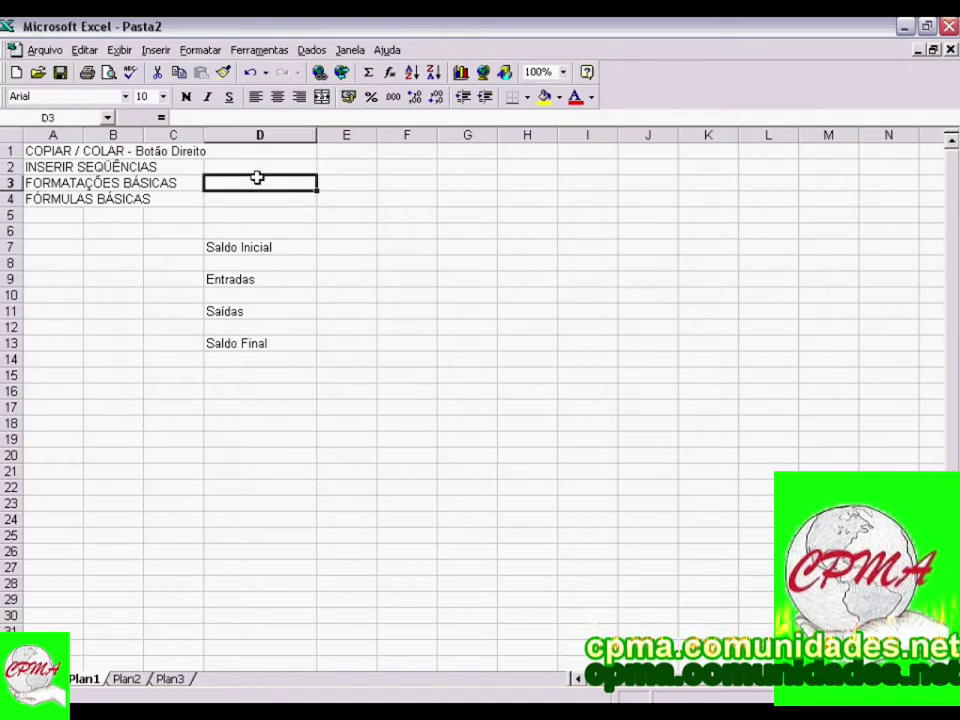
type("f")
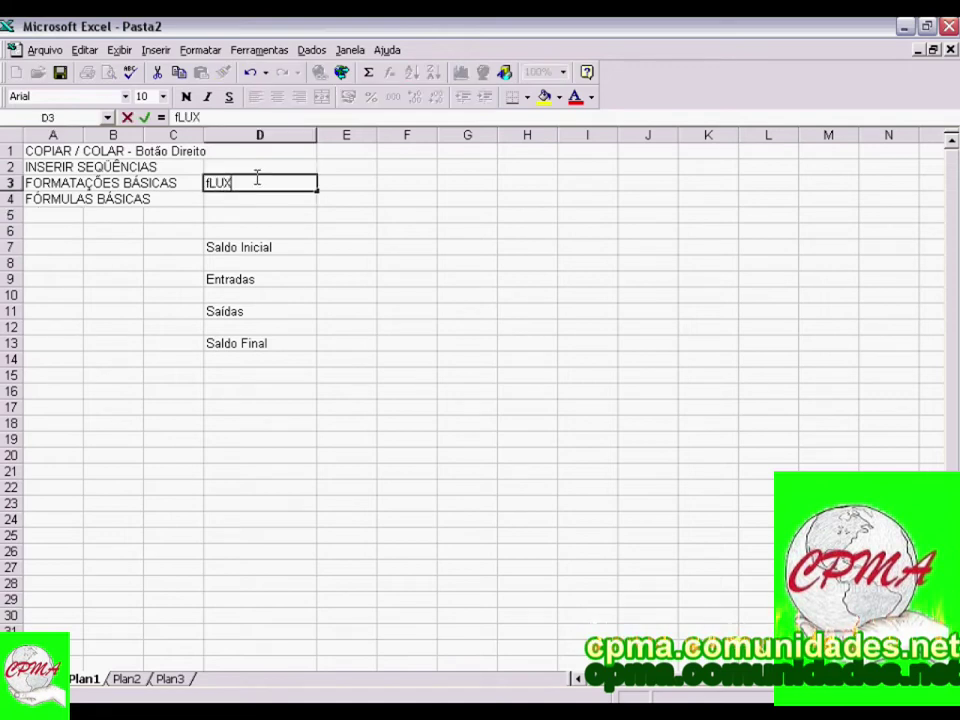
type("luxo de Caixa")
key("Return")
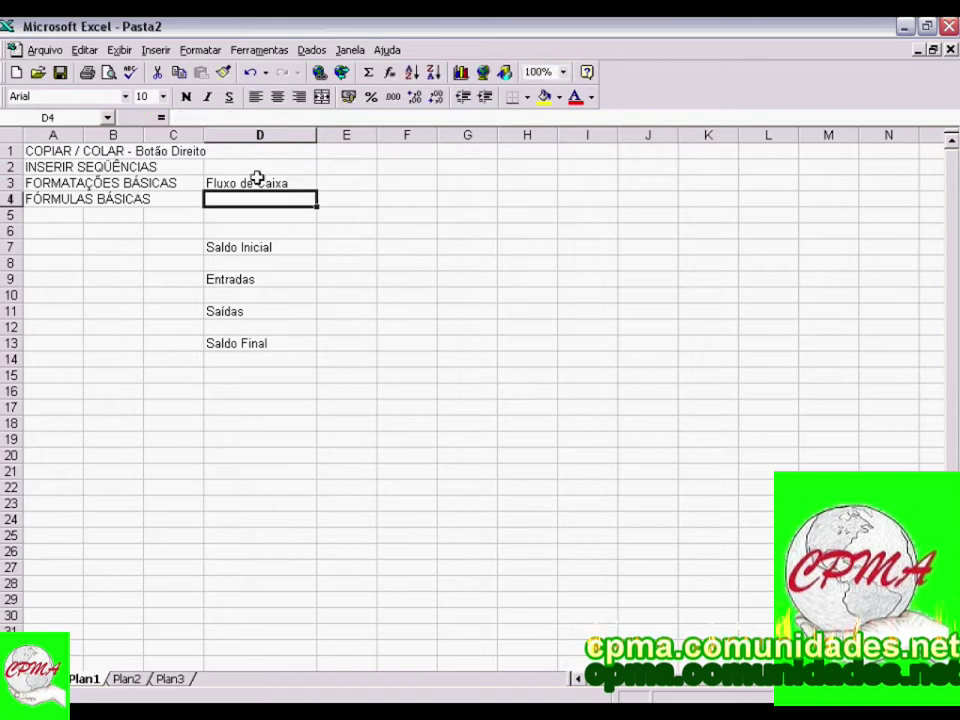
left_click(257, 178)
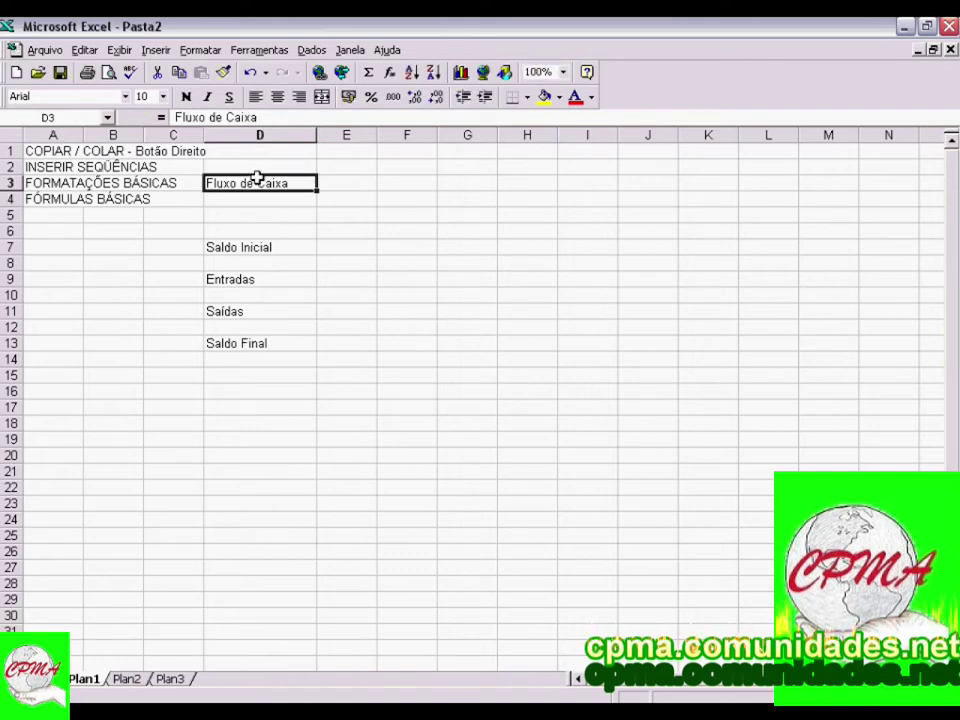
Enter "Janeiro" in cell E5 as the first month heading.
left_click(343, 220)
left_click(347, 231)
left_click(347, 214)
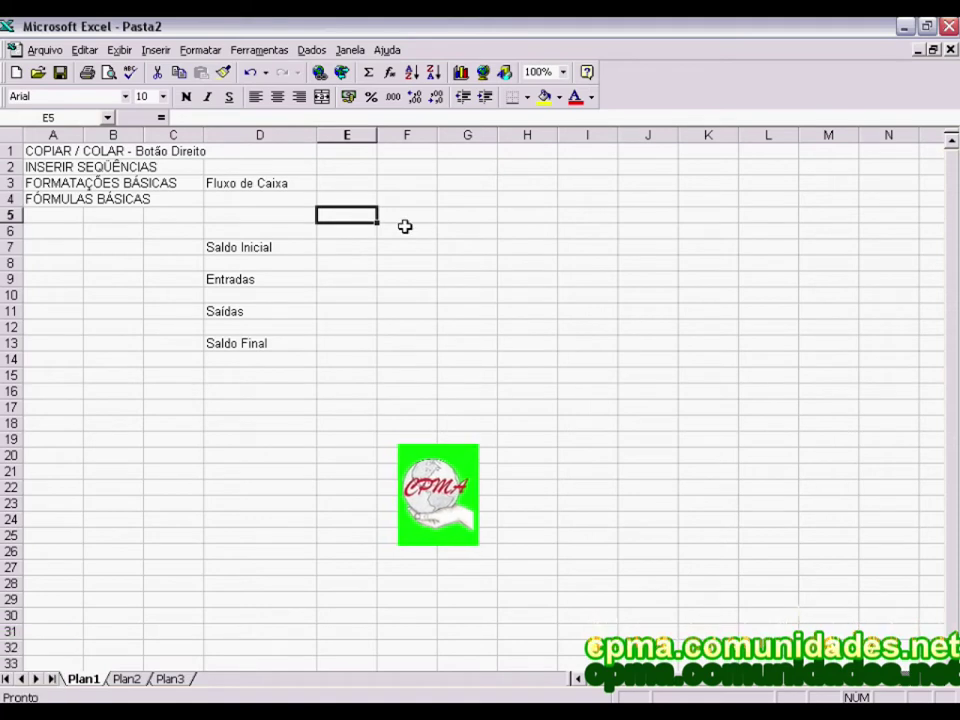
type("Janeiro")
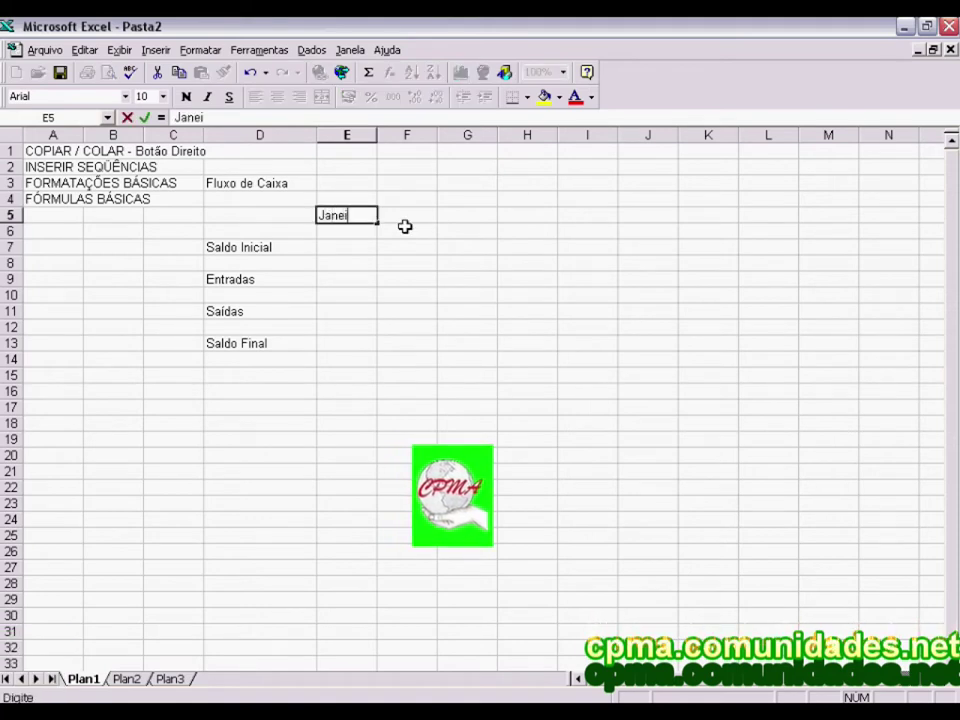
key("Return")
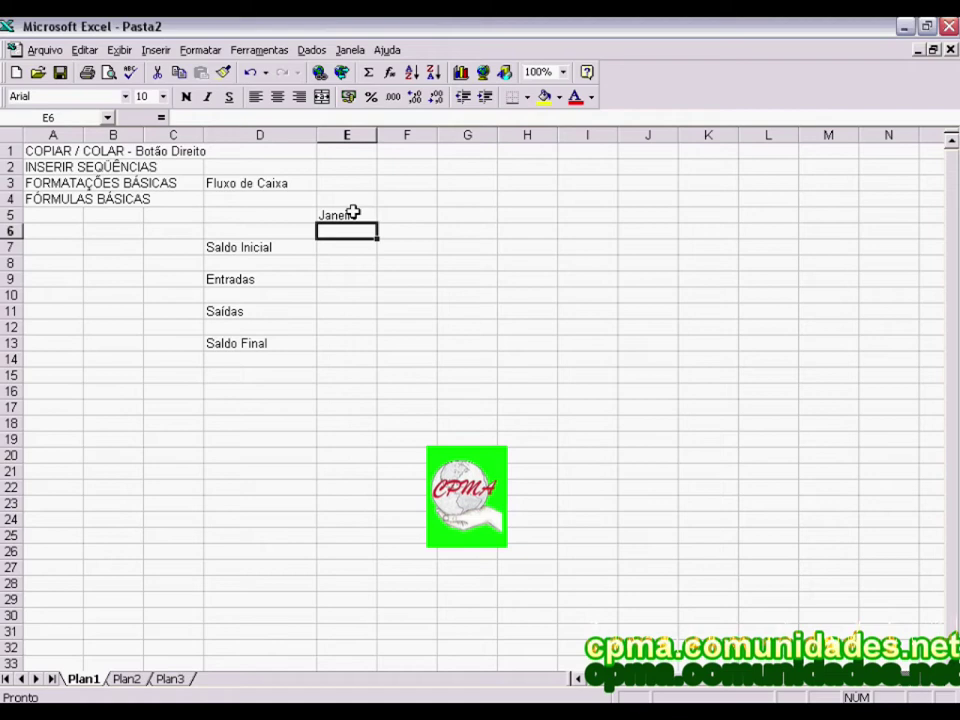
Extend the month series from Janeiro in E5 across row 5 through Dezembro in P5.
left_click(352, 214)
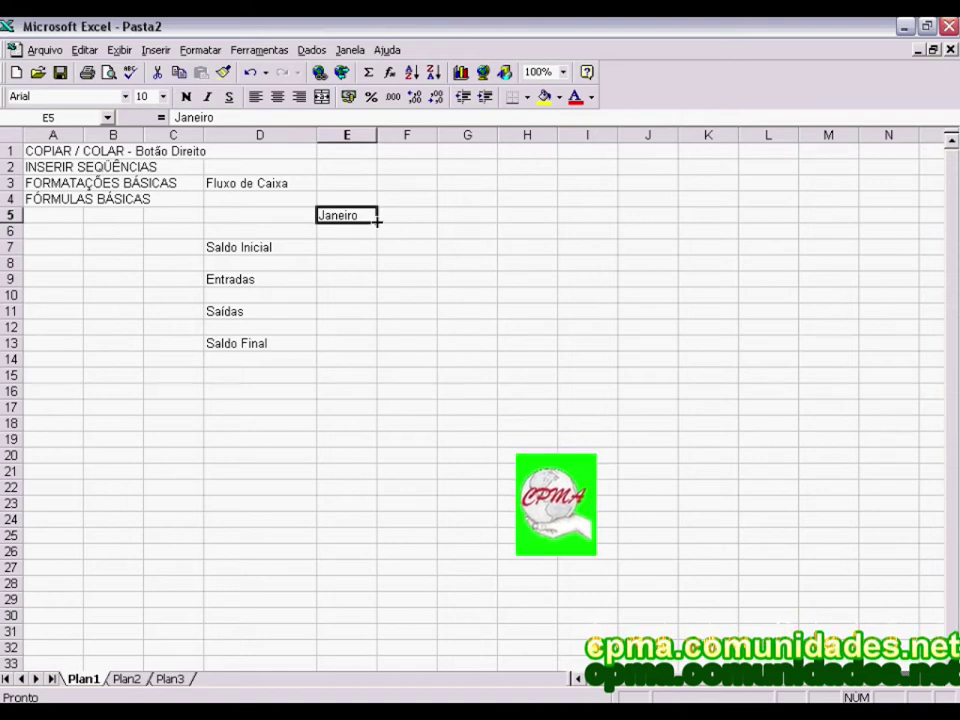
left_click_drag(377, 221, 900, 234)
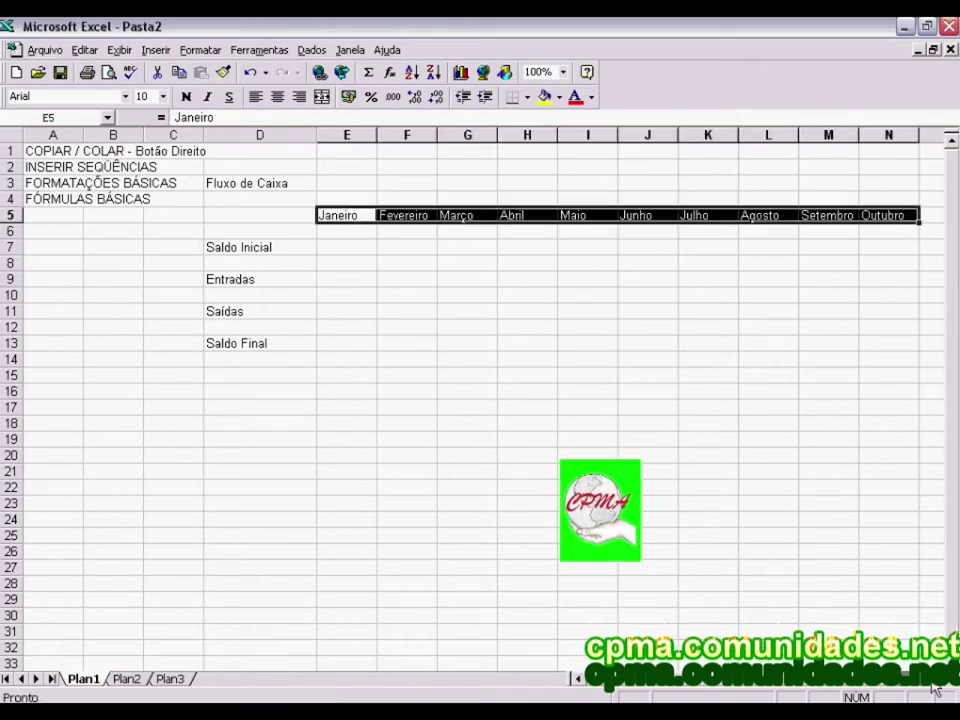
scroll(719, 280, "right", 3)
left_click_drag(738, 222, 831, 222)
left_click(774, 242)
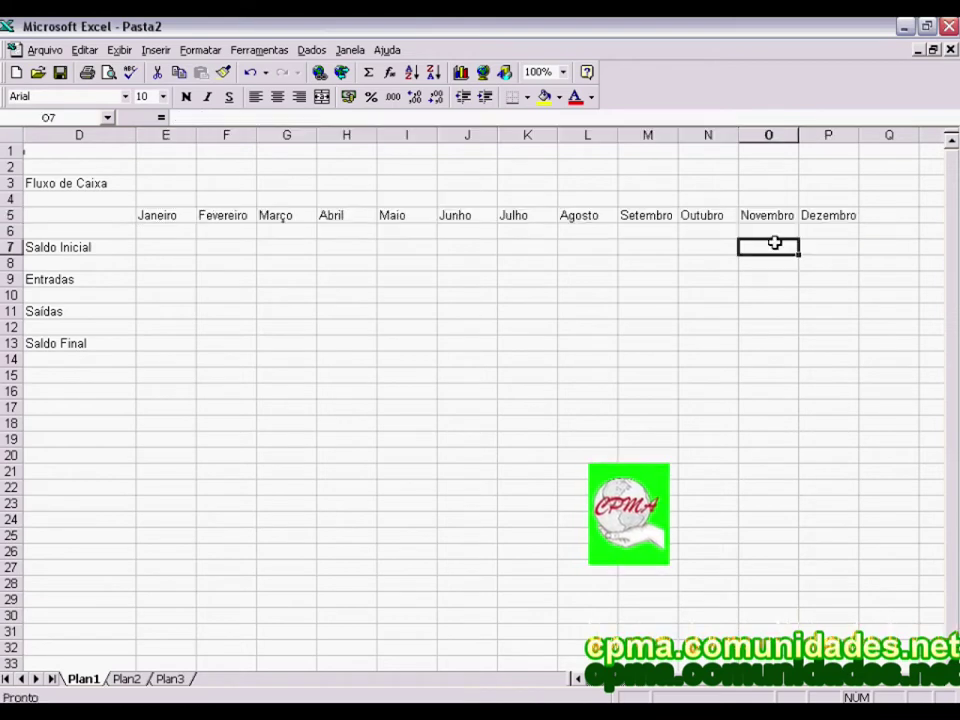
Enter 100 in cell E7 as the Saldo Inicial for Janeiro.
left_click(160, 217)
left_click(154, 231)
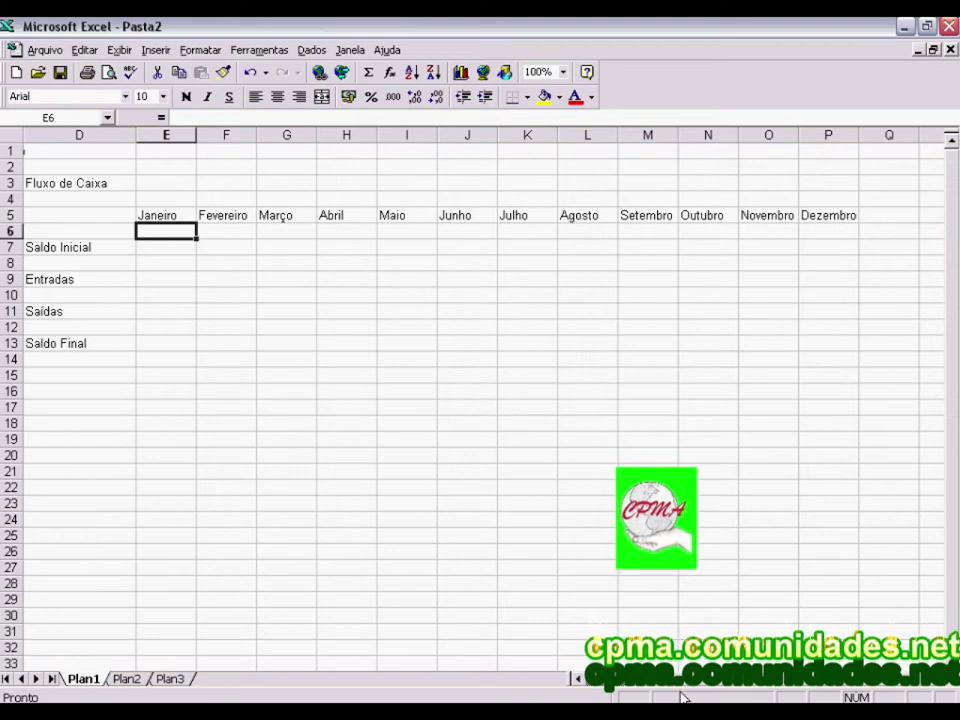
left_click_drag(590, 679, 578, 679)
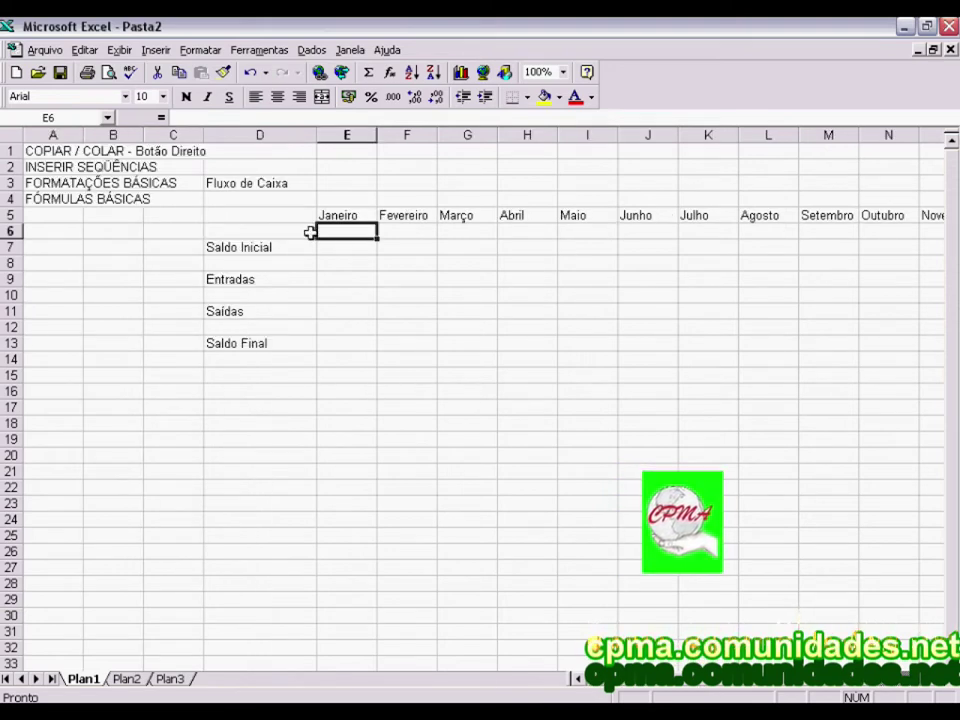
left_click(336, 248)
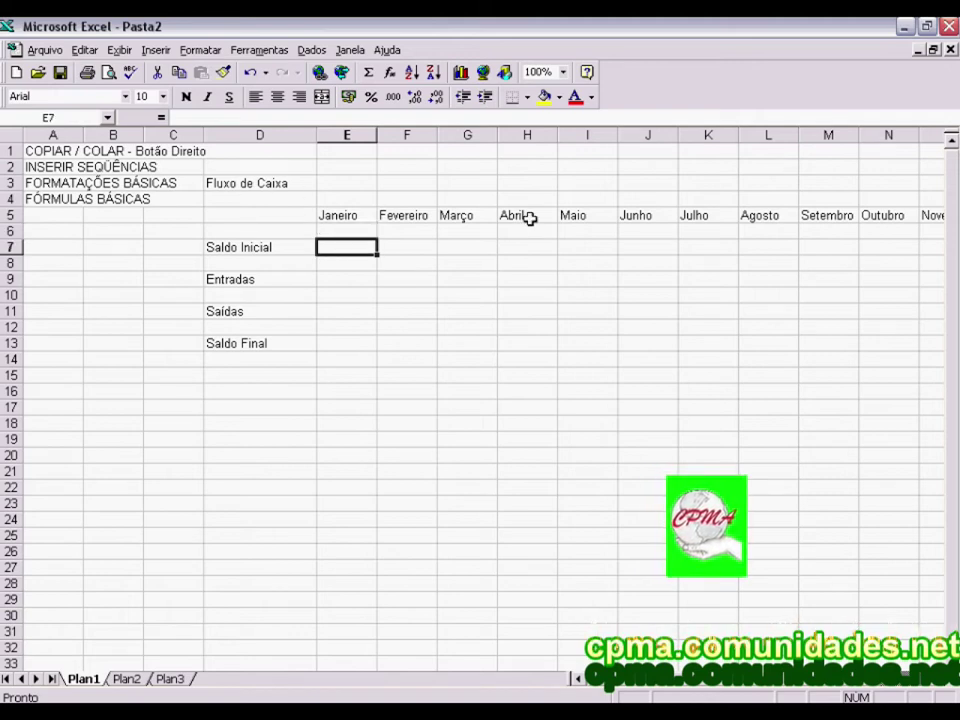
type("1")
key("Return")
Enter January's Entradas as 300 in E9 and its Saídas as 250 in E11.
key("Up")
key("Down")
key("Down")
key("Down")
key("Up")
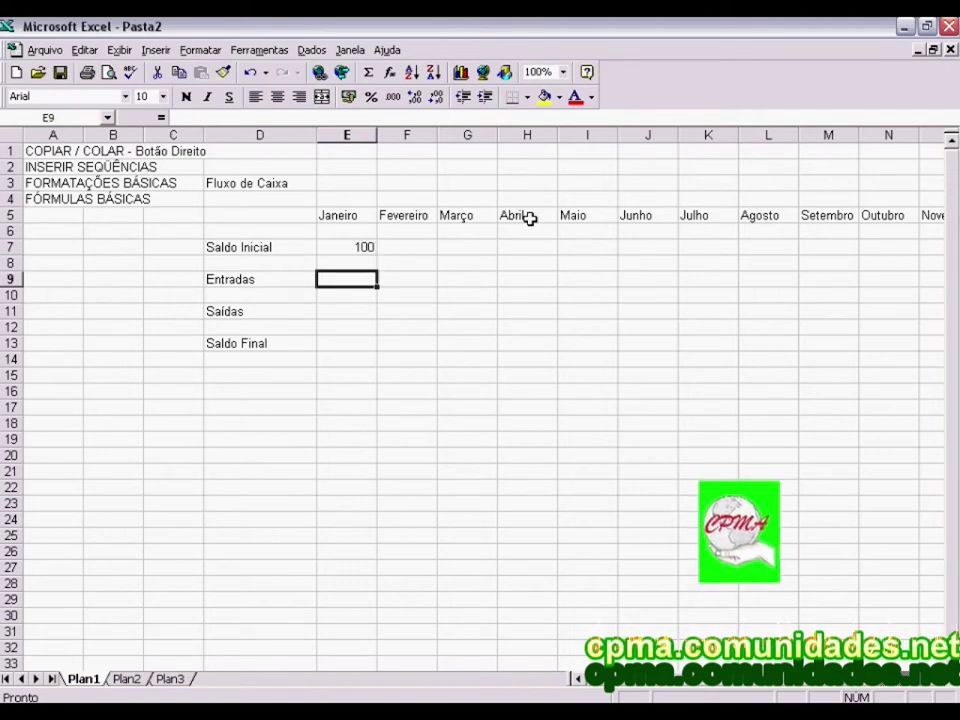
type("300")
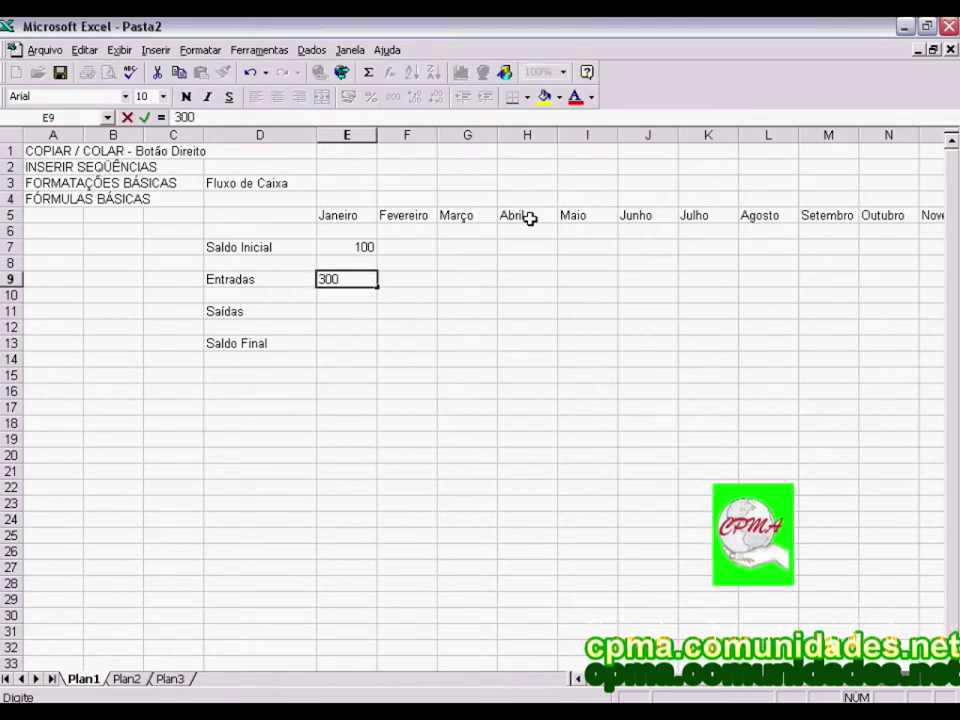
key("Return")
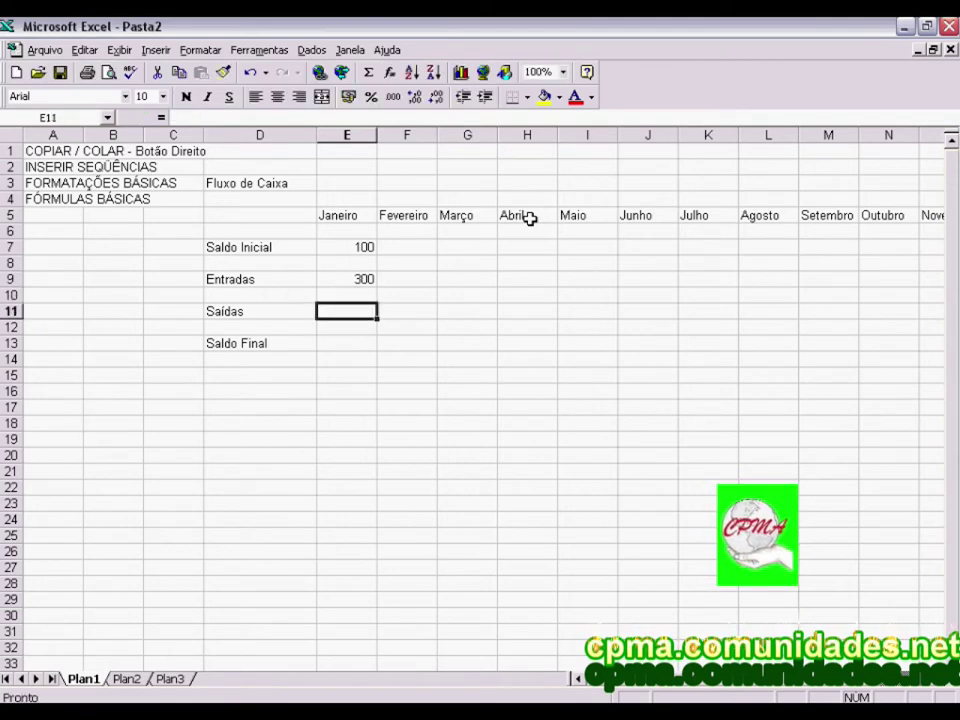
type("250")
key("Return")
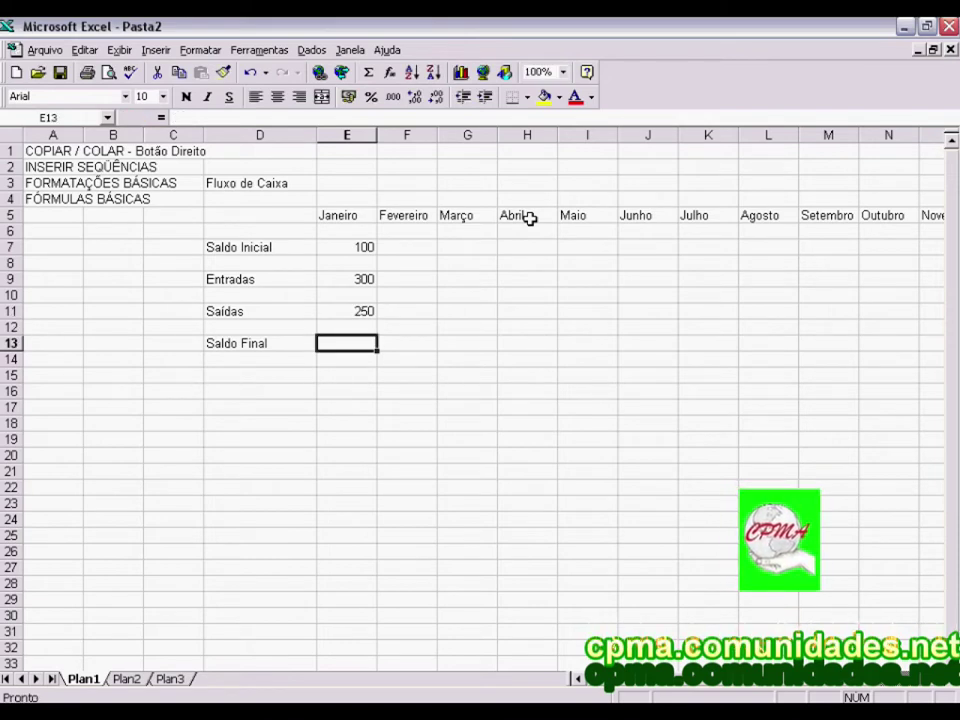
Calculate January's Saldo Final in E13 with the formula =E7+E9-E11.
type("=")
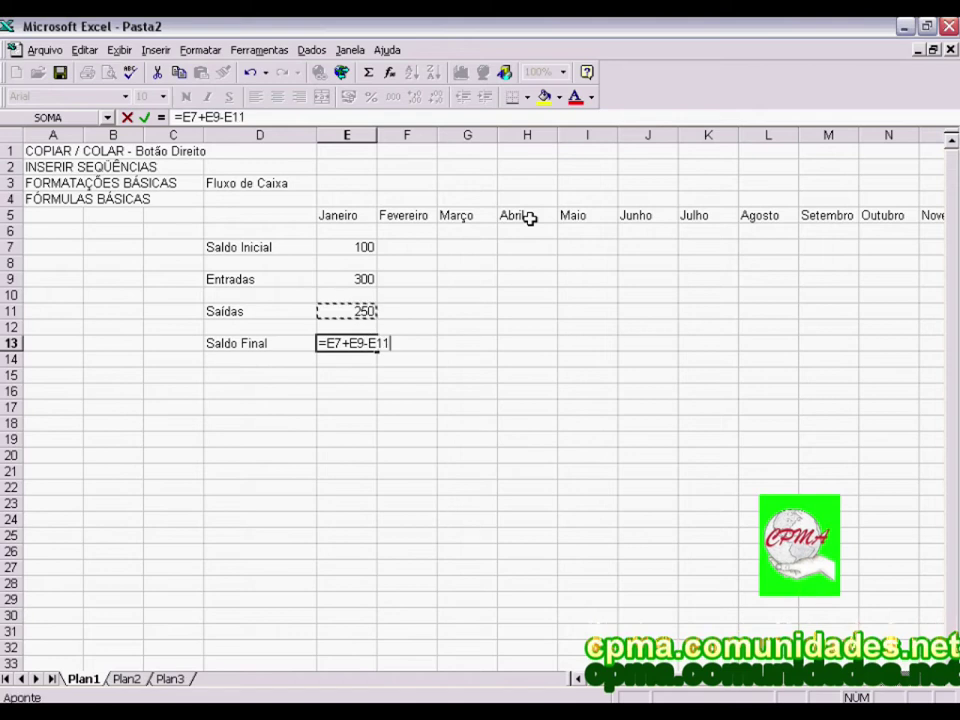
key("Return")
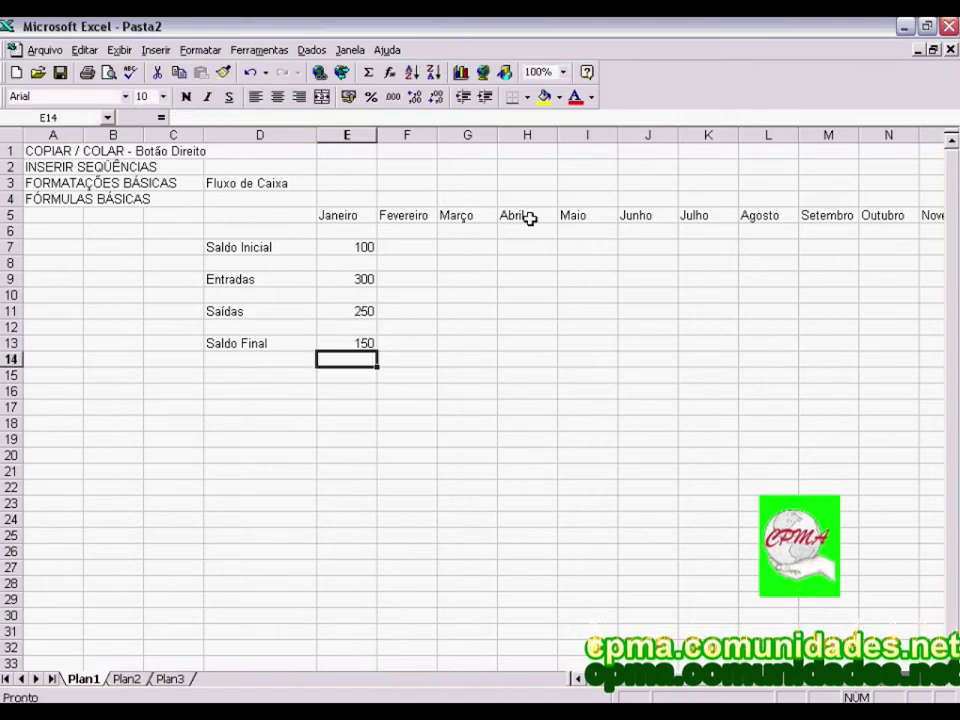
key("Up")
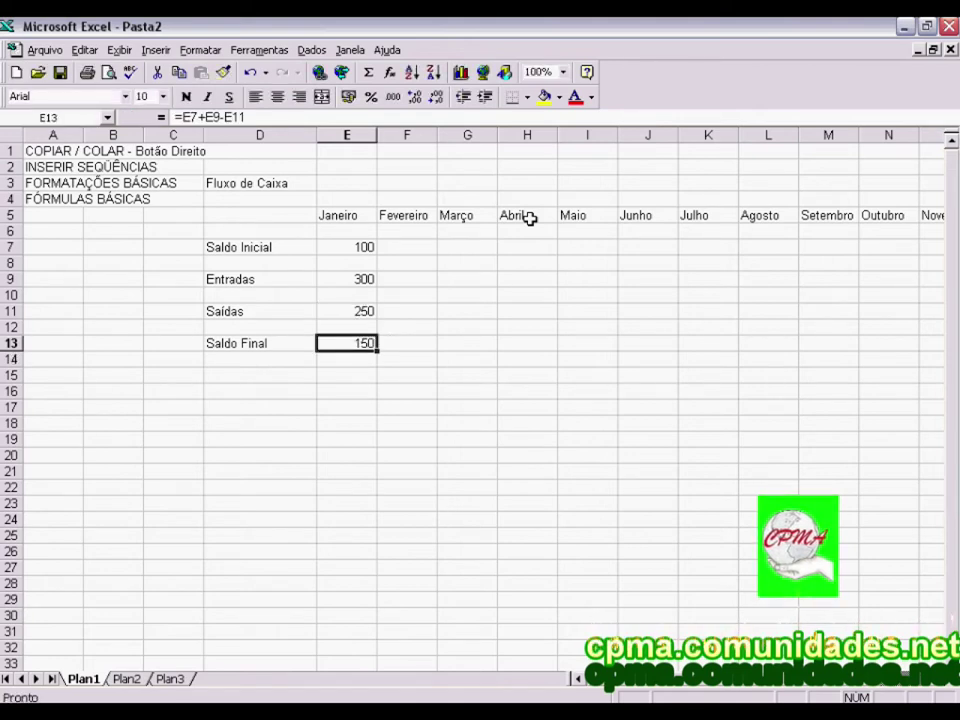
Review the January cells E7, E9 and E11 that feed the Saldo Final formula in E13.
key("Up")
key("Up")
key("Up")
key("Up")
key("Up")
key("Up")
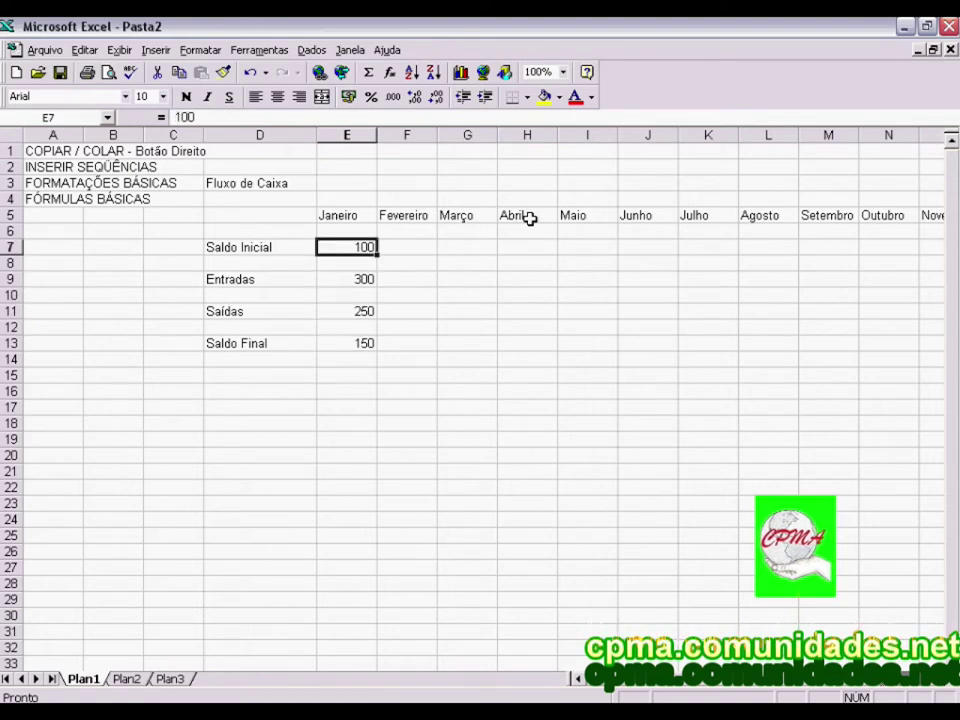
key("Down")
key("Down")
key("Up")
key("Down")
key("Down")
key("Down")
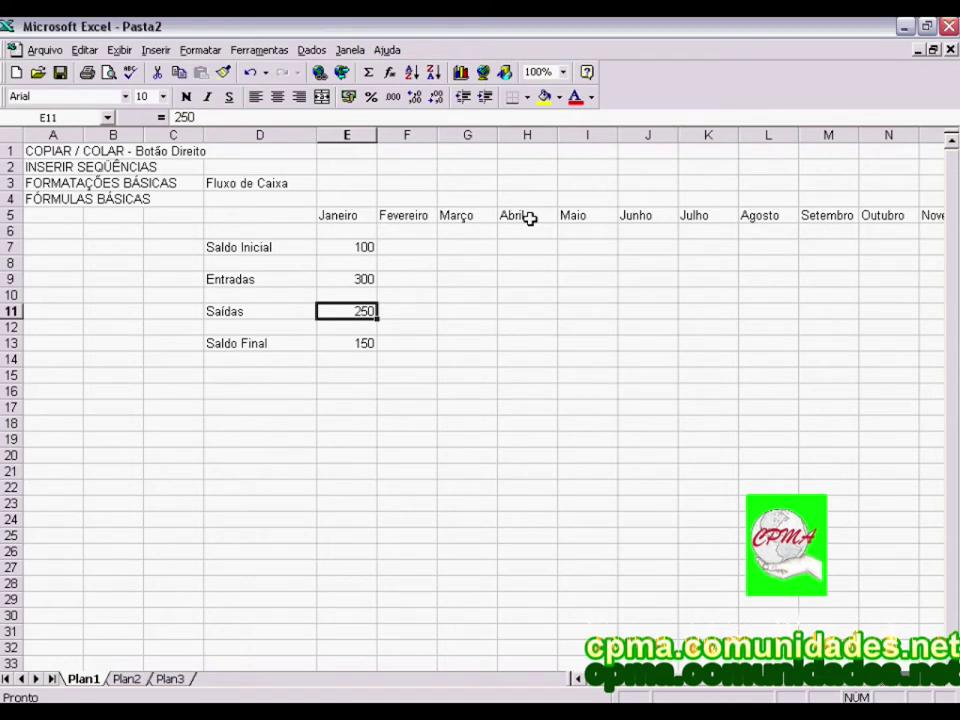
key("Down")
key("Down")
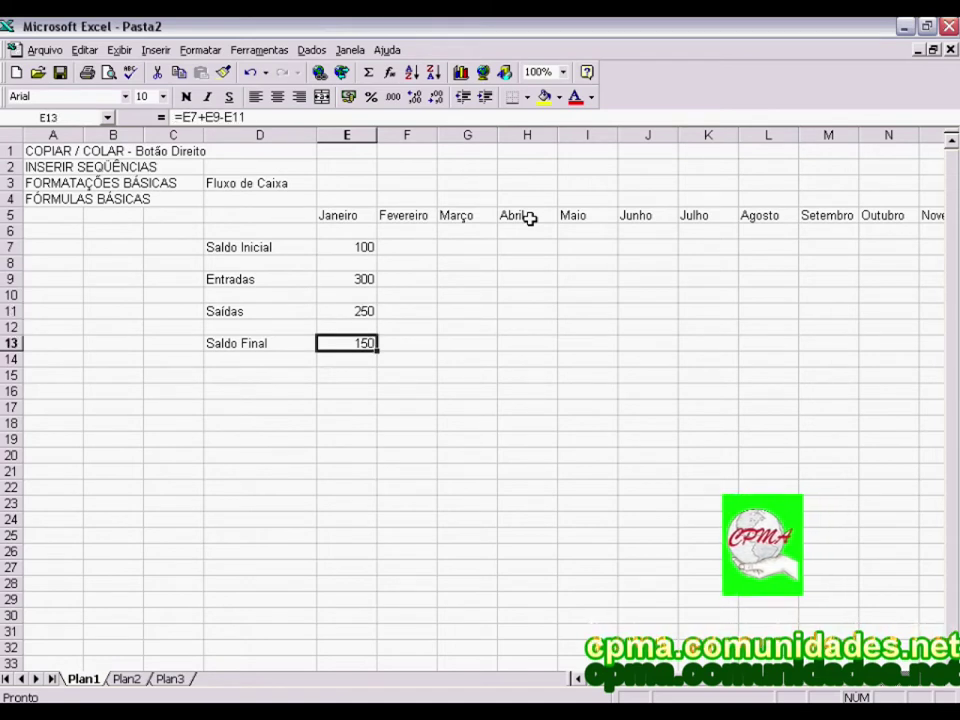
key("Left")
key("Right")
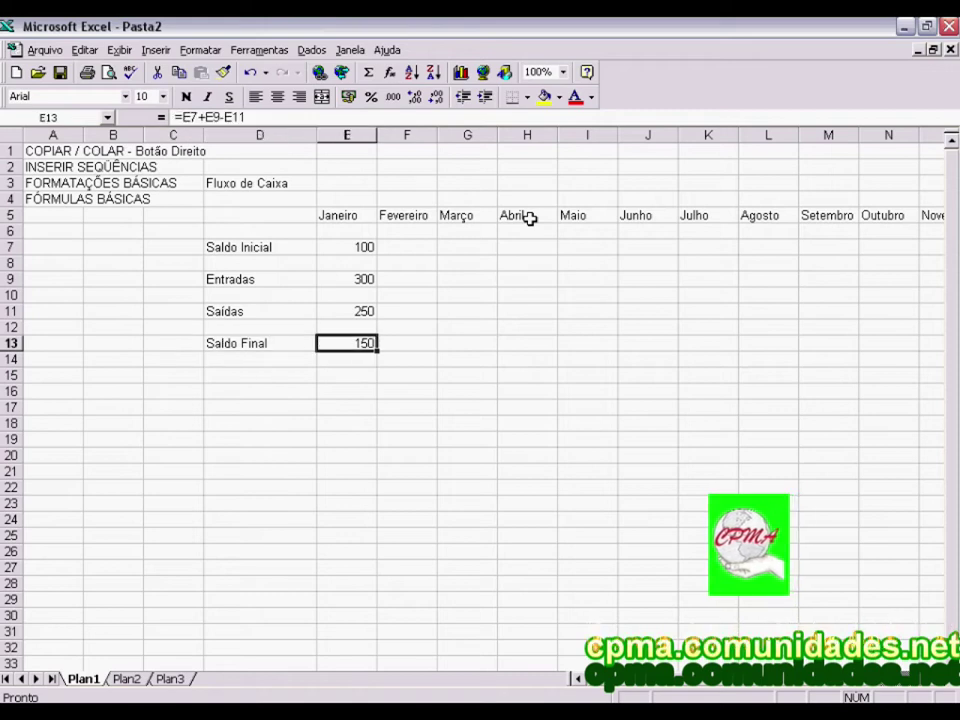
Link February's Saldo Inicial in F7 to January's Saldo Final with the formula =E13.
key("Up")
key("Up")
key("Up")
key("Up")
key("Up")
key("Up")
key("Right")
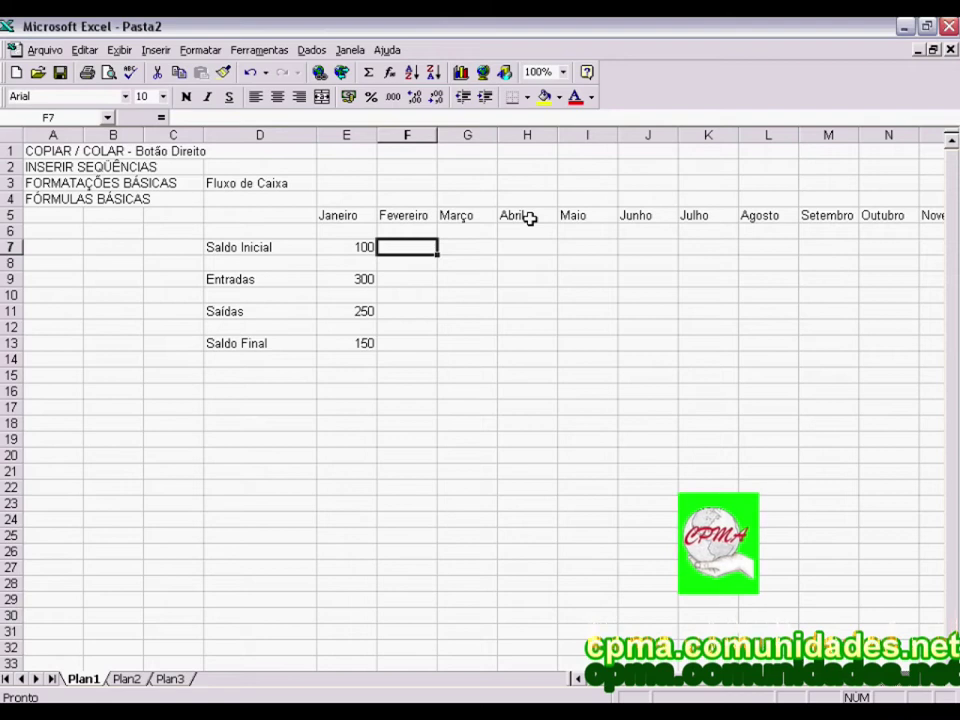
type("=")
key("Down")
key("Down")
key("Down")
key("Down")
key("Down")
key("Down")
key("Left")
key("Return")
key("Up")
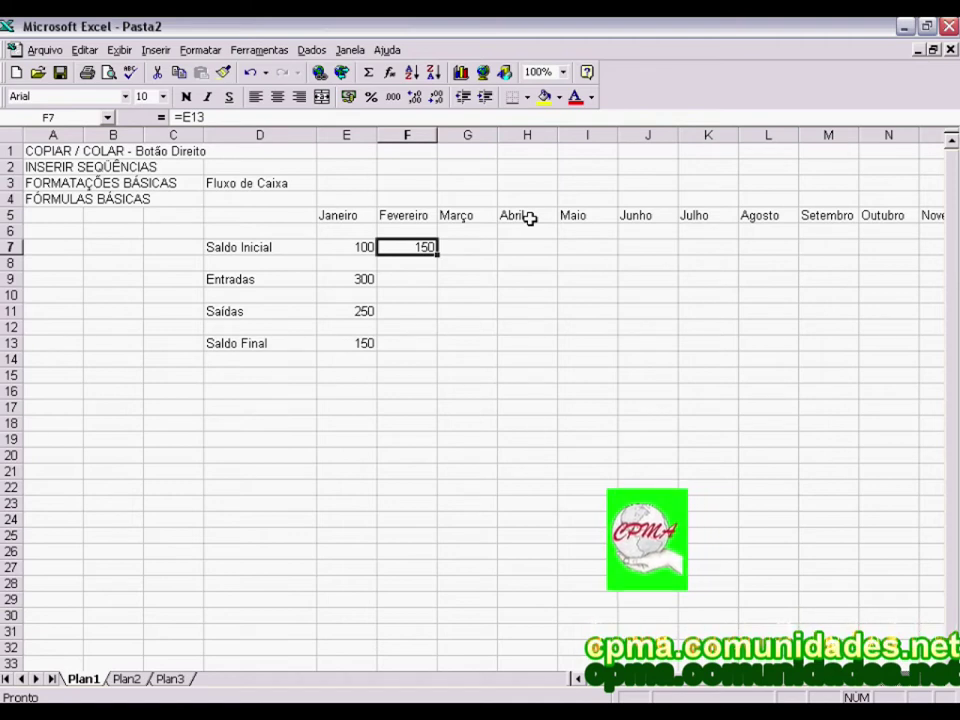
Examine January's Saldo Final formula in E13, the source of February's opening balance.
key("Down")
key("Down")
key("Down")
key("Down")
key("Down")
key("Down")
key("Left")
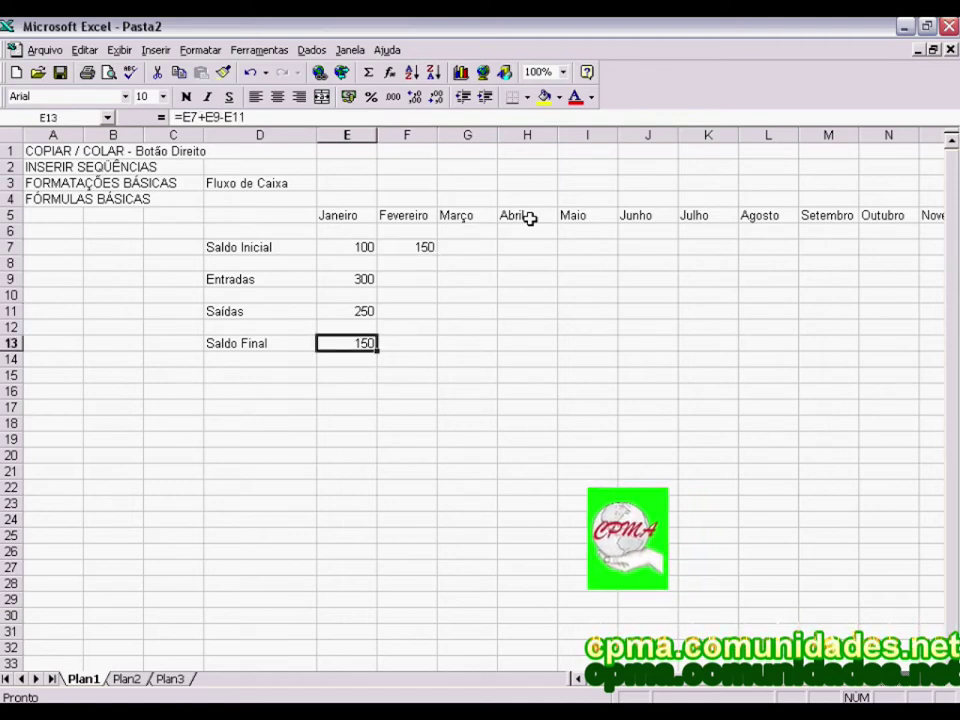
Enter the Entradas for Fevereiro to Maio in F9:I9 as 350, 400, 500 and 600.
key("Right")
key("Up")
key("Up")
key("Up")
key("Up")
key("Left")
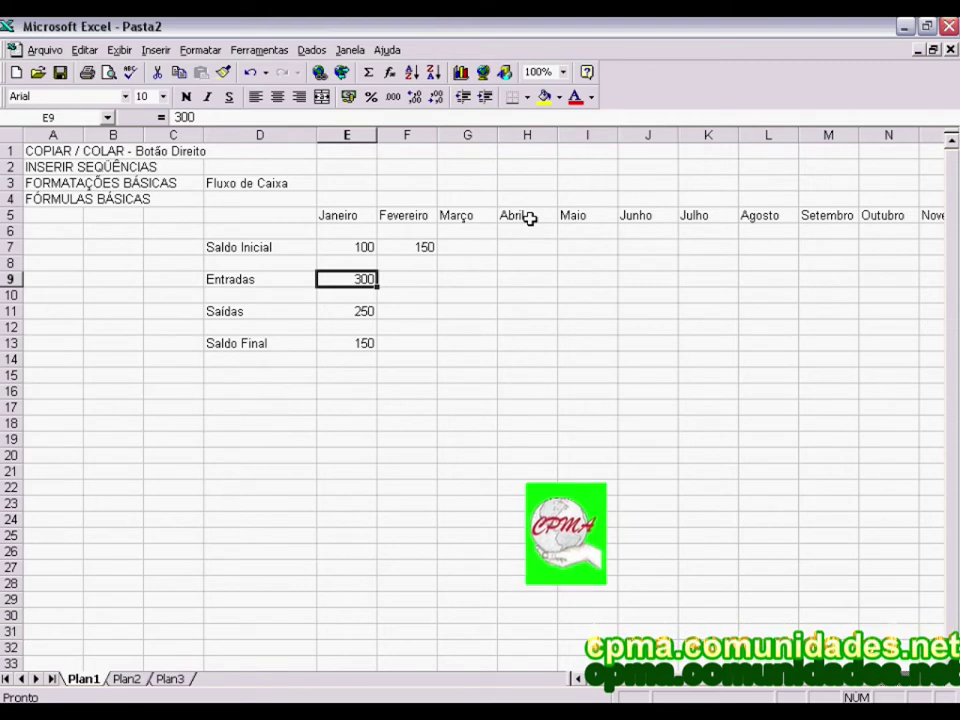
key("Right")
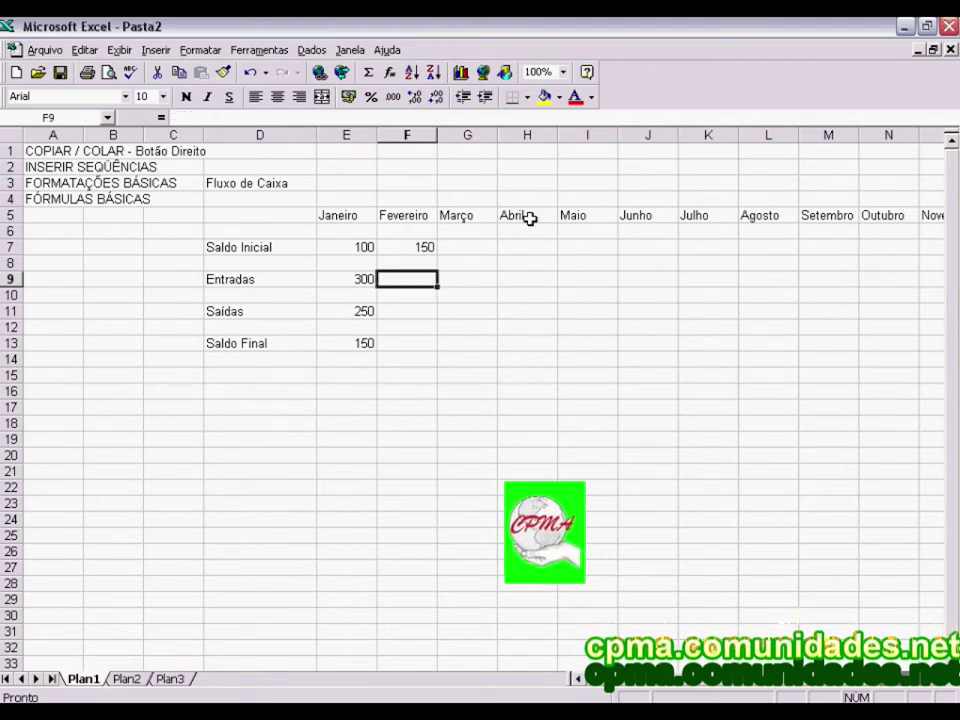
type("350")
key("Return")
key("Right")
type("400")
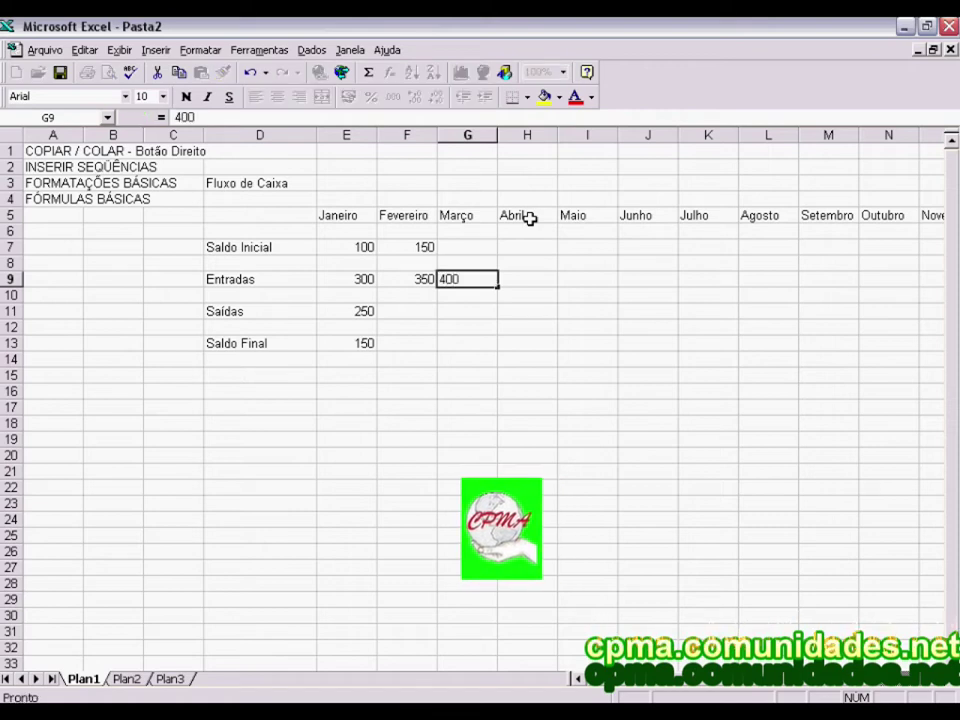
key("Right")
type("500")
key("Return")
key("Right")
type("600")
key("Return")
Enter the Saídas for Fevereiro to Maio in F11:I11 as 300, 450, 450 and 500.
key("Up")
key("Left")
key("Left")
key("Left")
key("Down")
key("Down")
type("300")
key("Right")
type("450")
key("Return")
key("Up")
key("Right")
type("450")
key("Return")
key("Up")
key("Right")
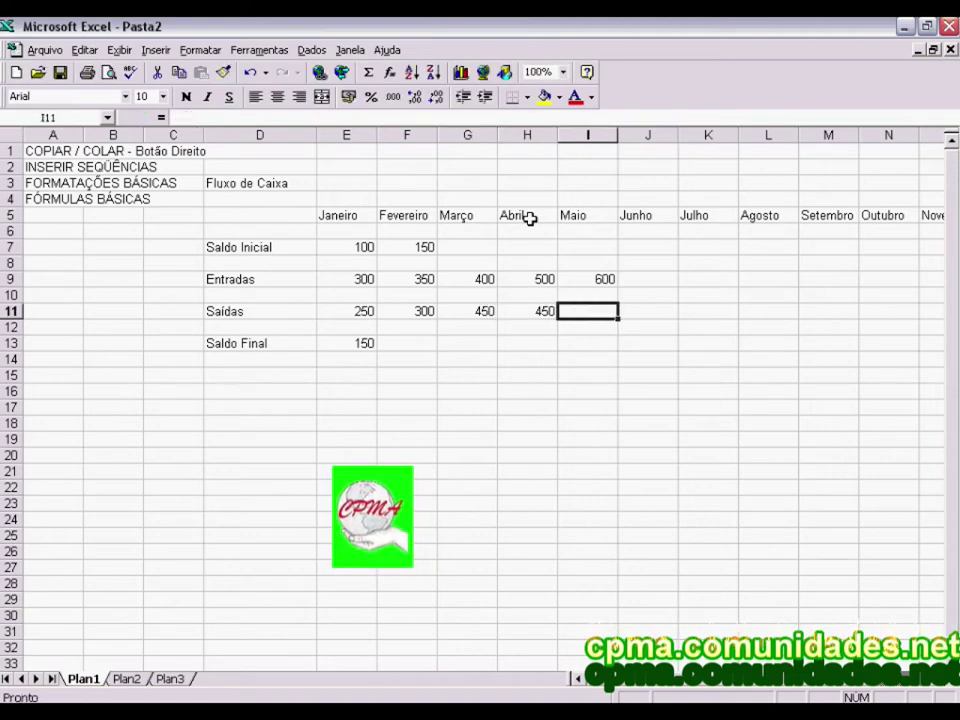
type("500")
key("Return")
Copy January's Saldo Final formula from E13 into F13 for Fevereiro.
key("Up")
key("Left")
key("Left")
key("Left")
key("Left")
key("Down")
key("Down")
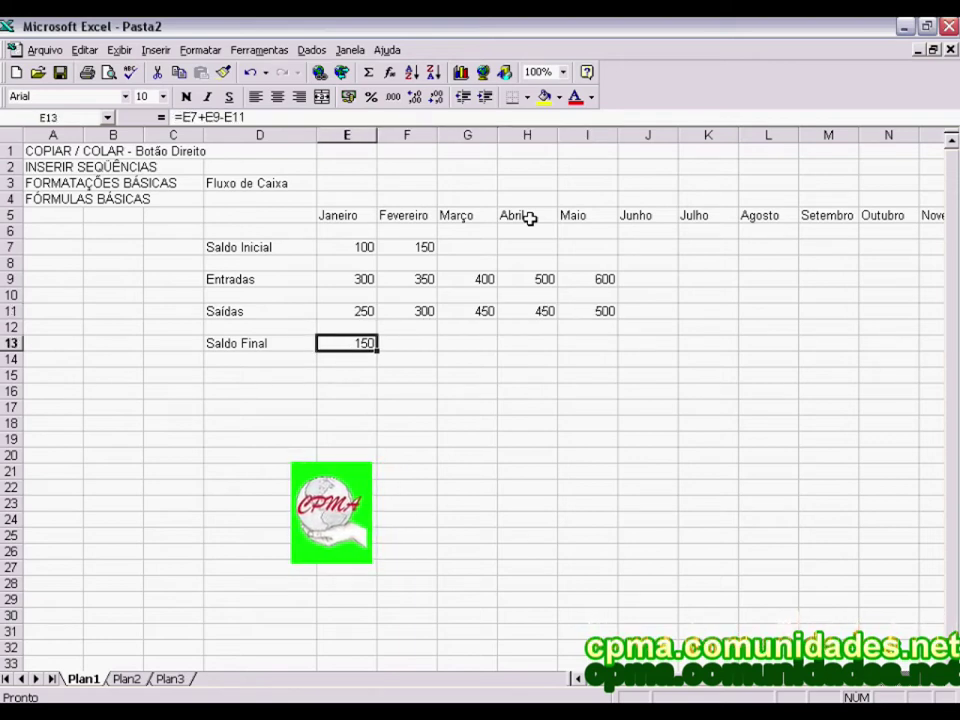
key("Right")
key("Left")
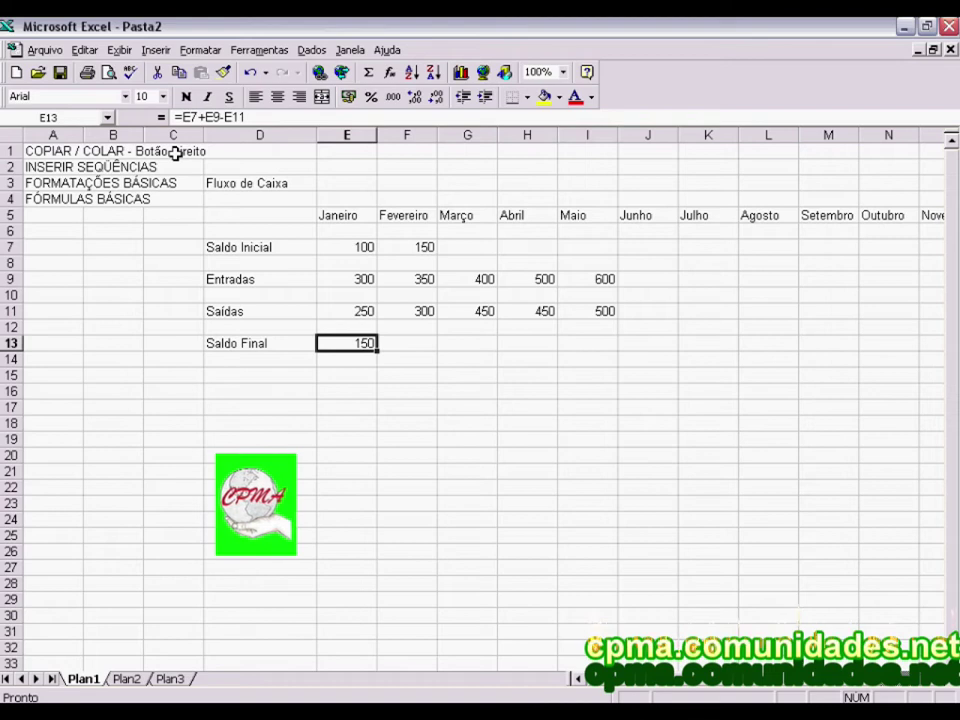
right_click(347, 347)
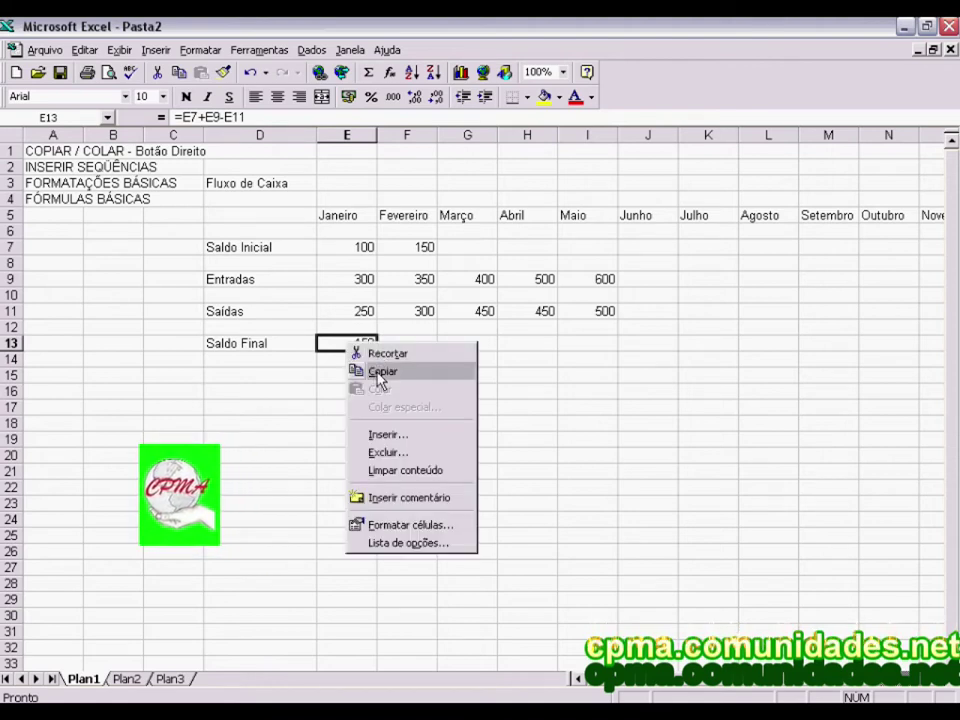
left_click(381, 372)
left_click(410, 350)
right_click(412, 348)
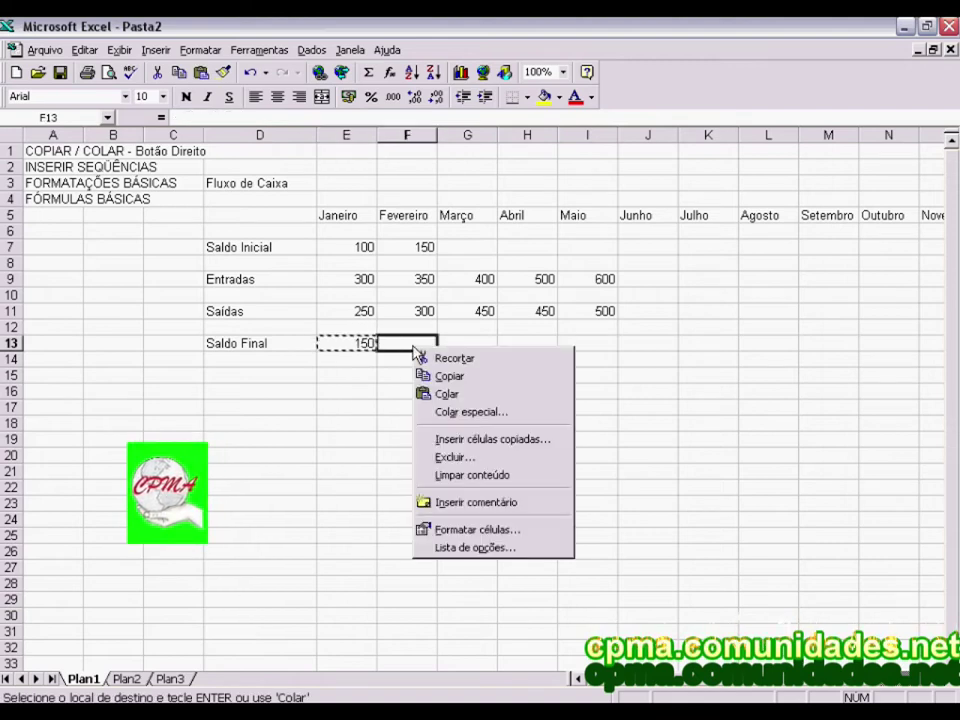
left_click(447, 395)
left_click(409, 371)
left_click(406, 346)
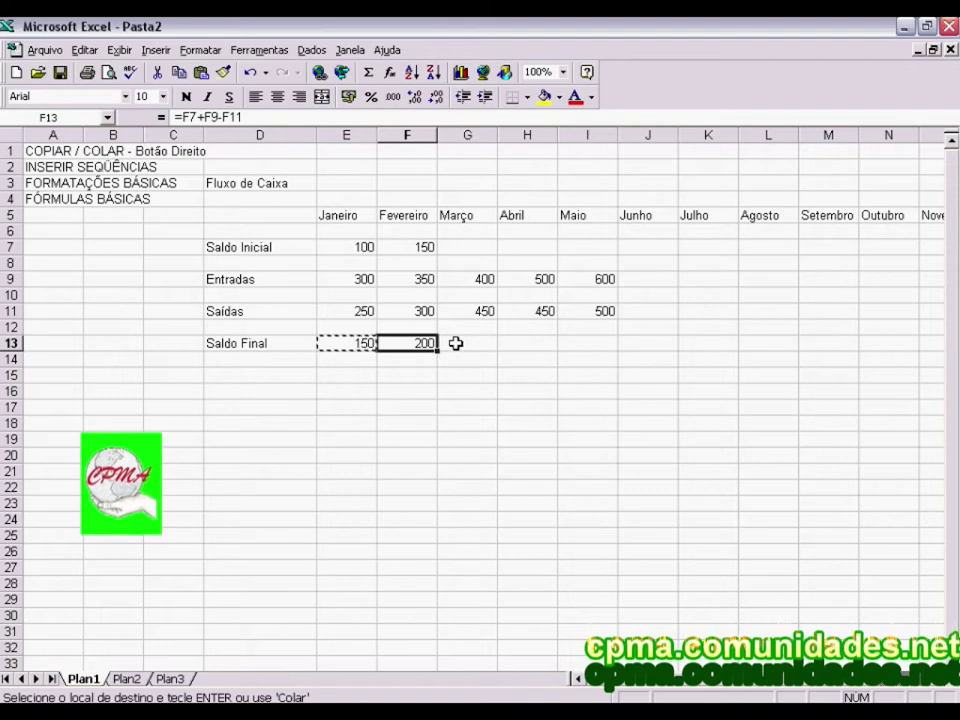
Fill the Saldo Final formula from F13 across Março to Maio in G13:I13 and check the copied formulas.
left_click_drag(438, 348, 569, 358)
left_click_drag(631, 359, 631, 359)
left_click(494, 348)
left_click(545, 347)
left_click(608, 343)
left_click(472, 343)
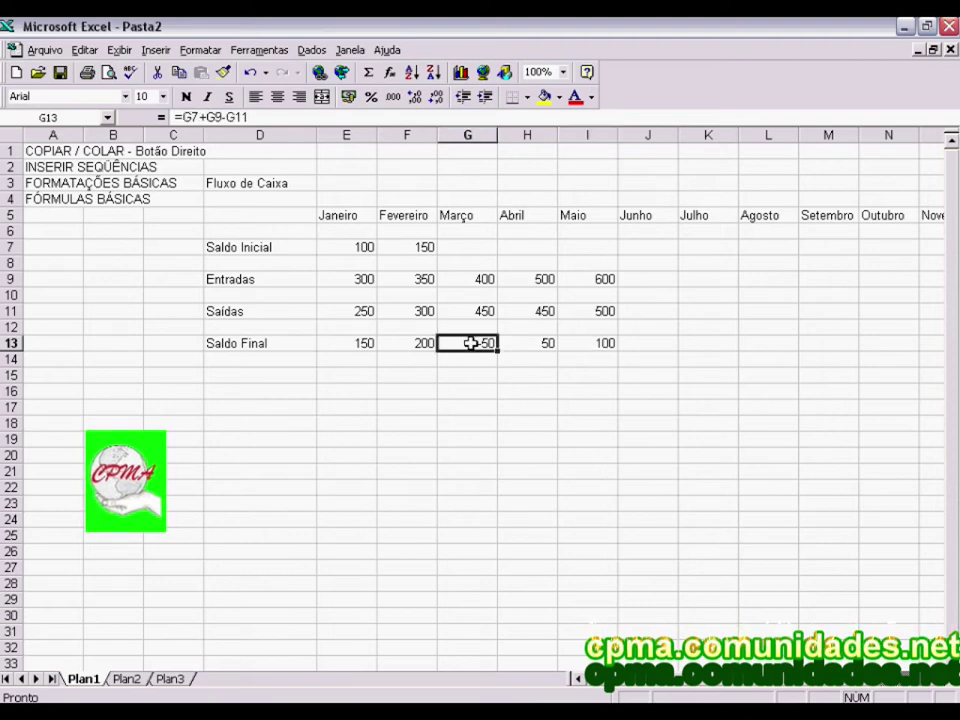
Fill the Saldo Inicial formula from F7 into G7 for Março and check it against Saldo Final in F13.
left_click(462, 248)
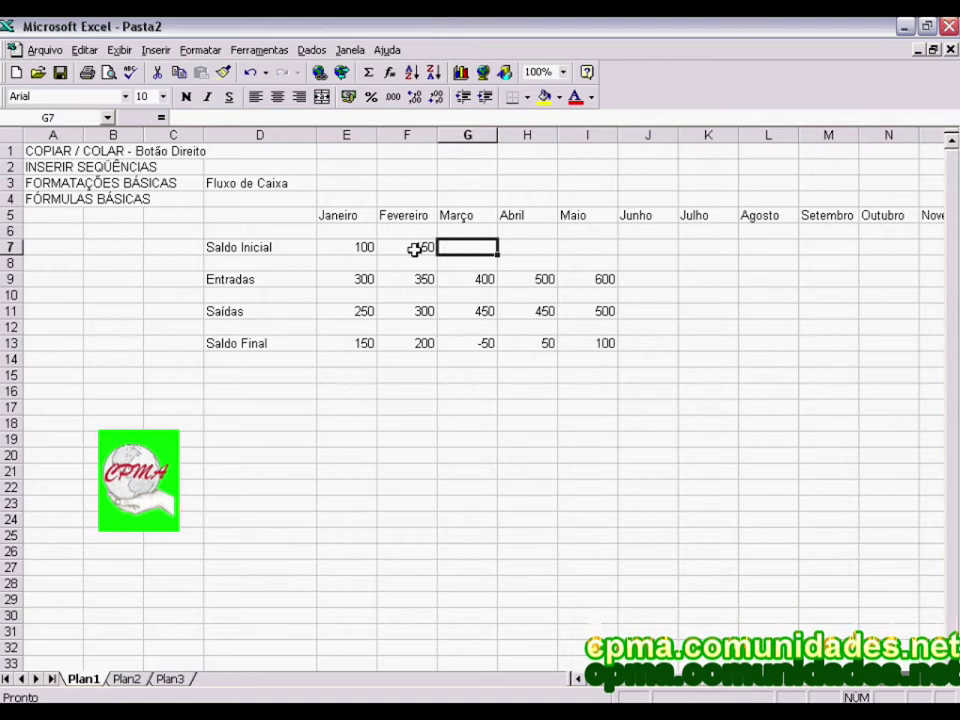
left_click(417, 248)
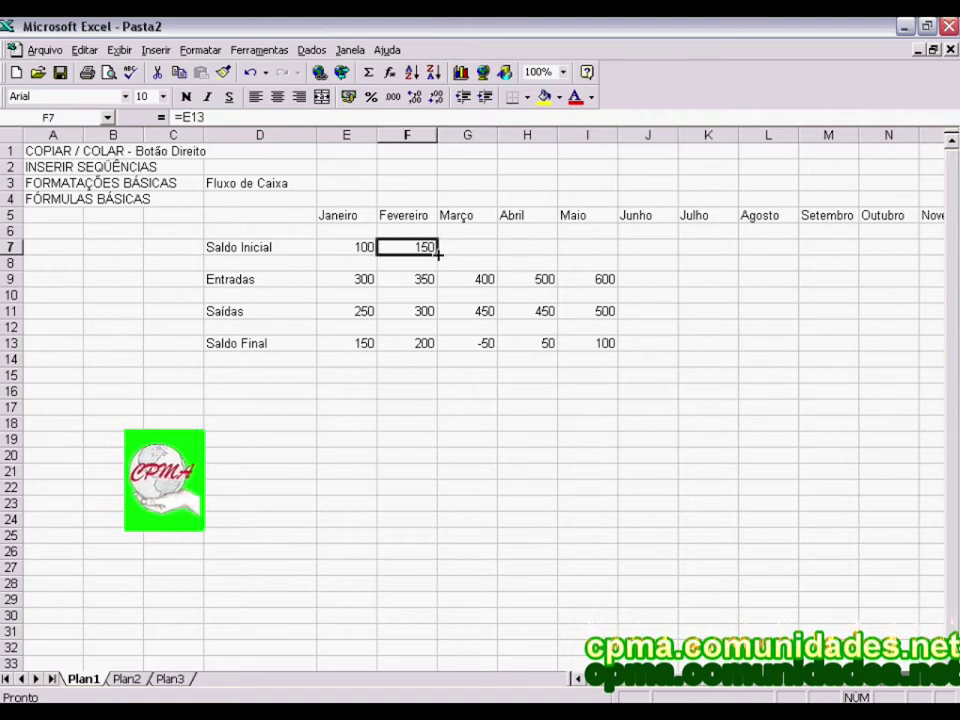
left_click_drag(436, 252, 484, 252)
left_click(473, 244)
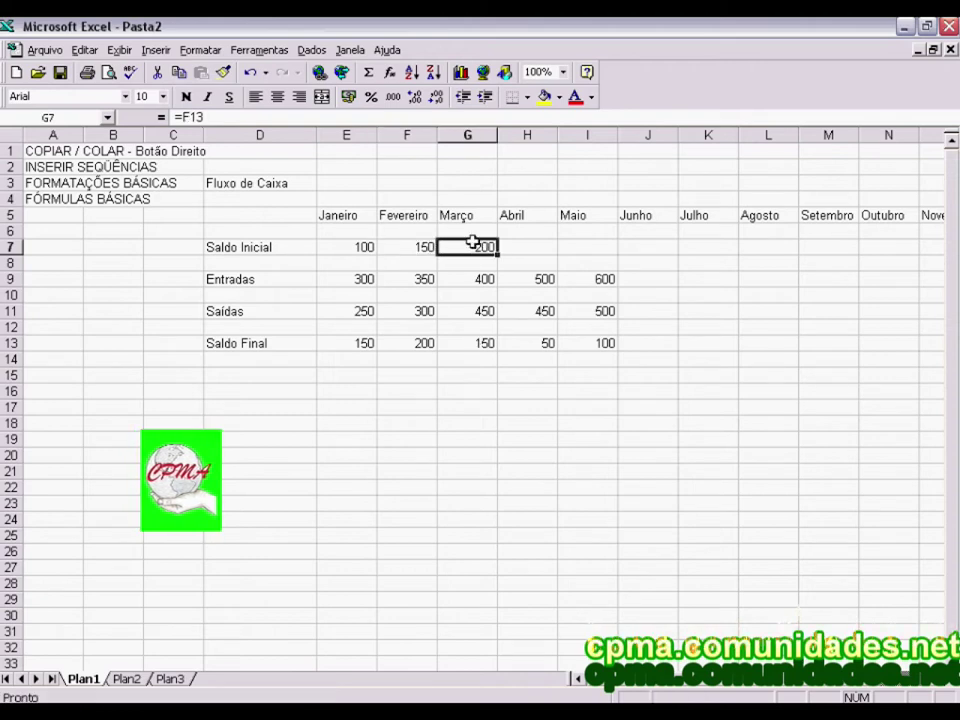
left_click(422, 345)
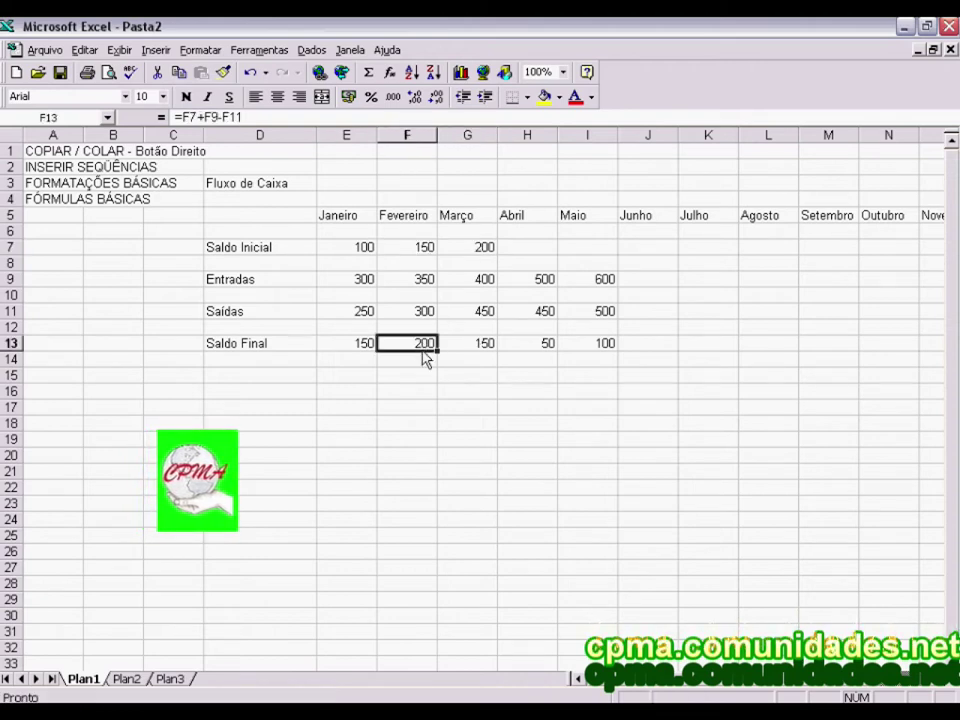
left_click(492, 245)
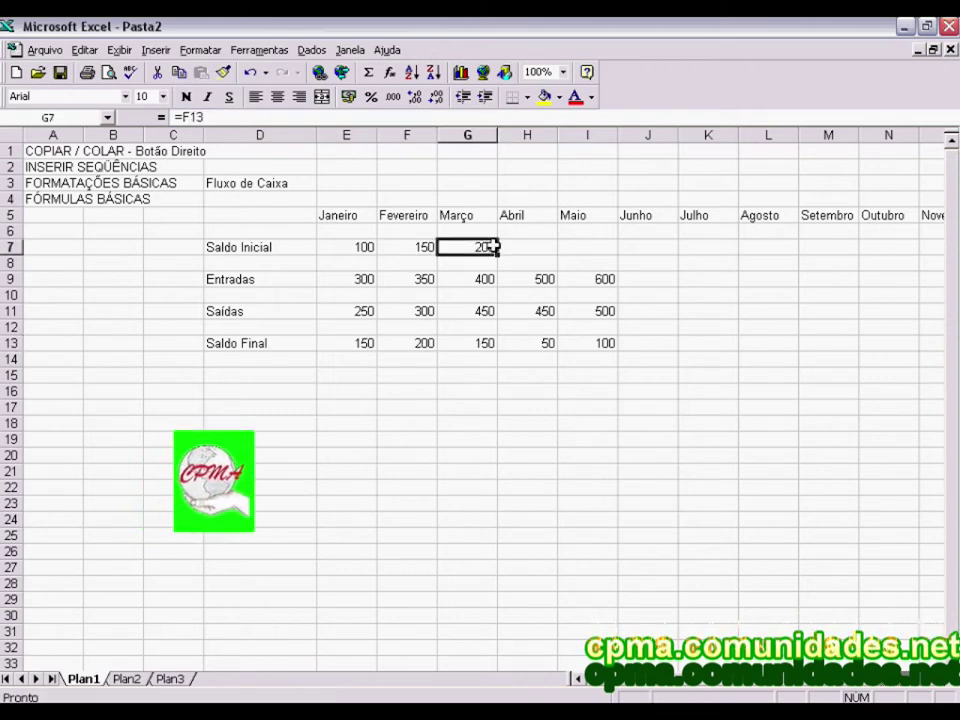
left_click(418, 342)
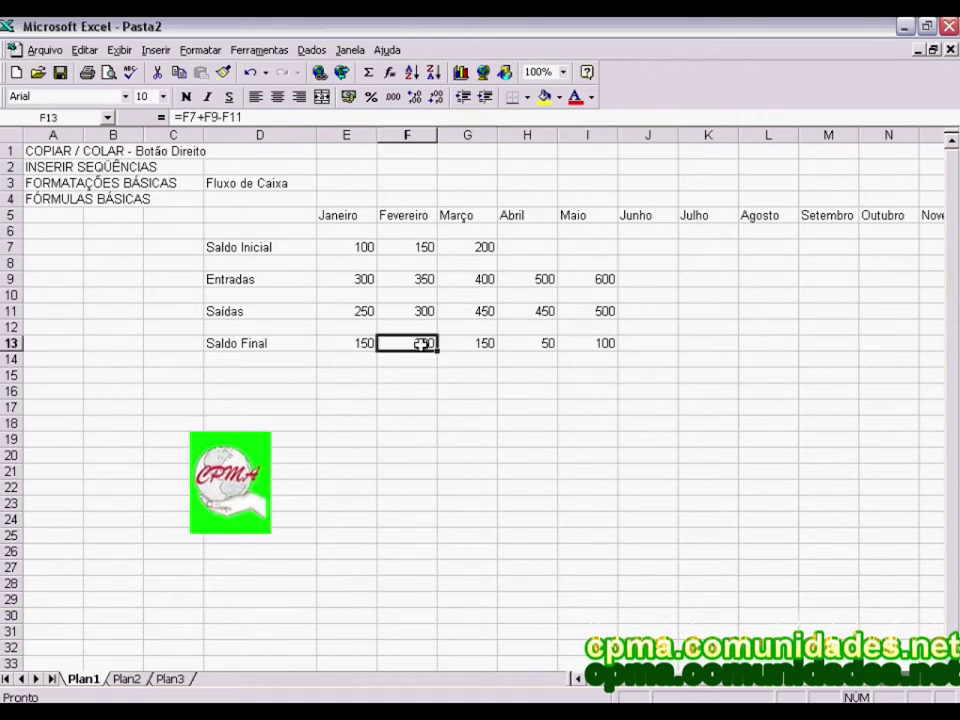
left_click(484, 249)
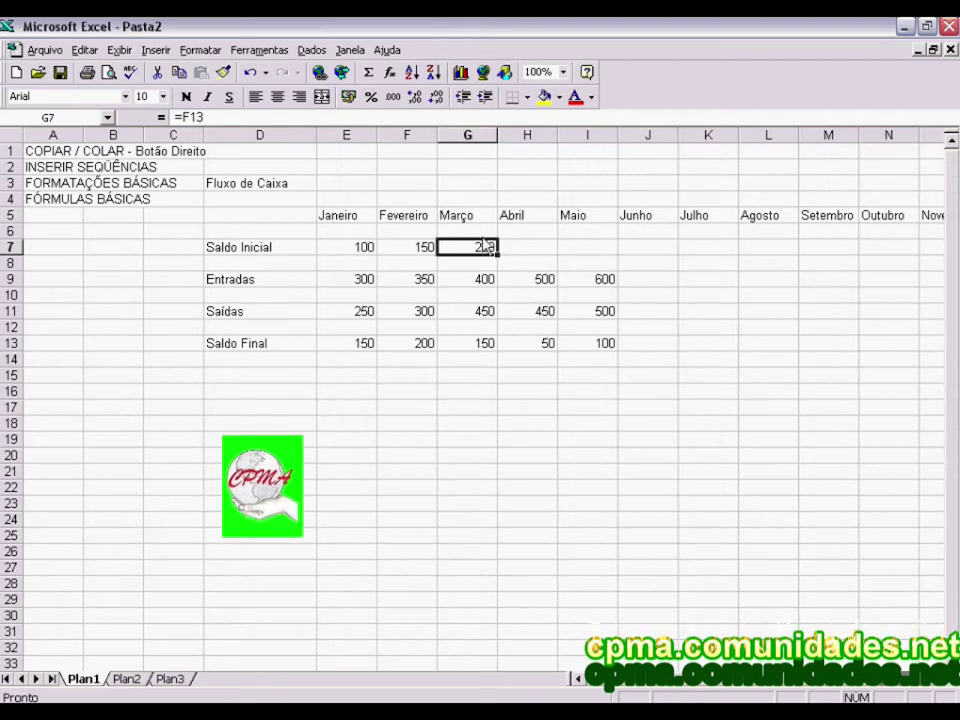
Fill the Saldo Inicial formula from G7 across Abril and Maio in H7:I7 and check the copied references.
left_click_drag(498, 256, 604, 258)
left_click(529, 244)
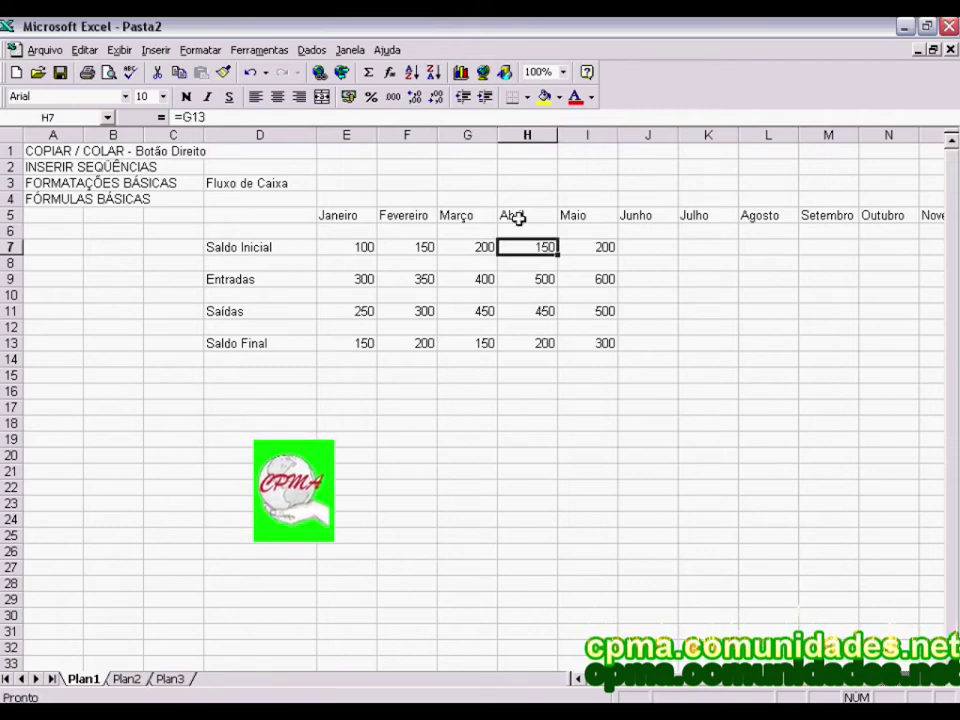
left_click(470, 343)
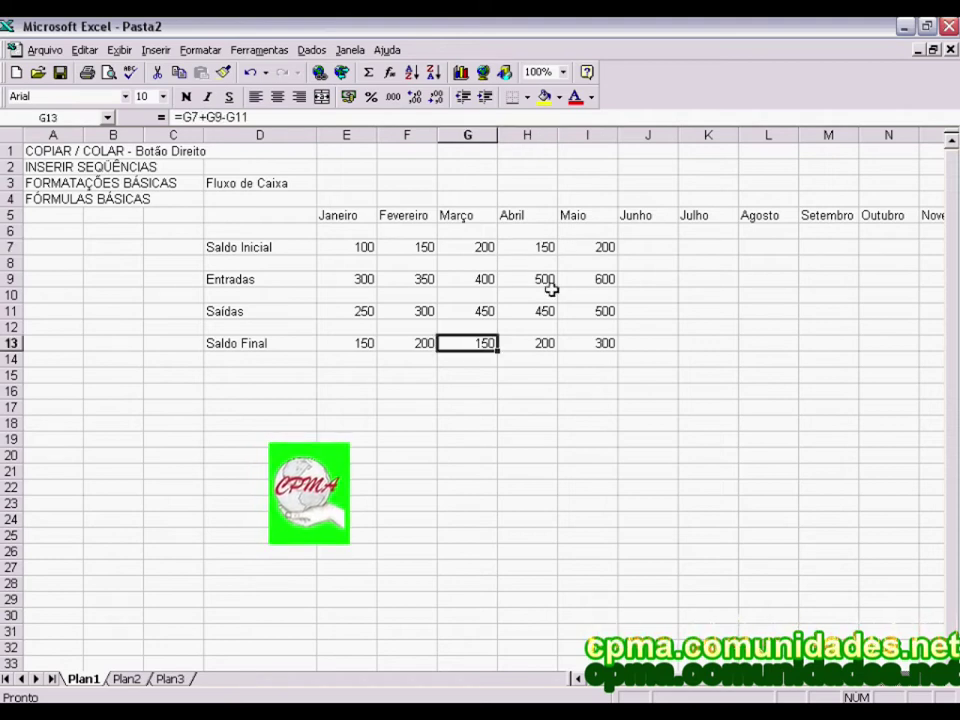
left_click(598, 249)
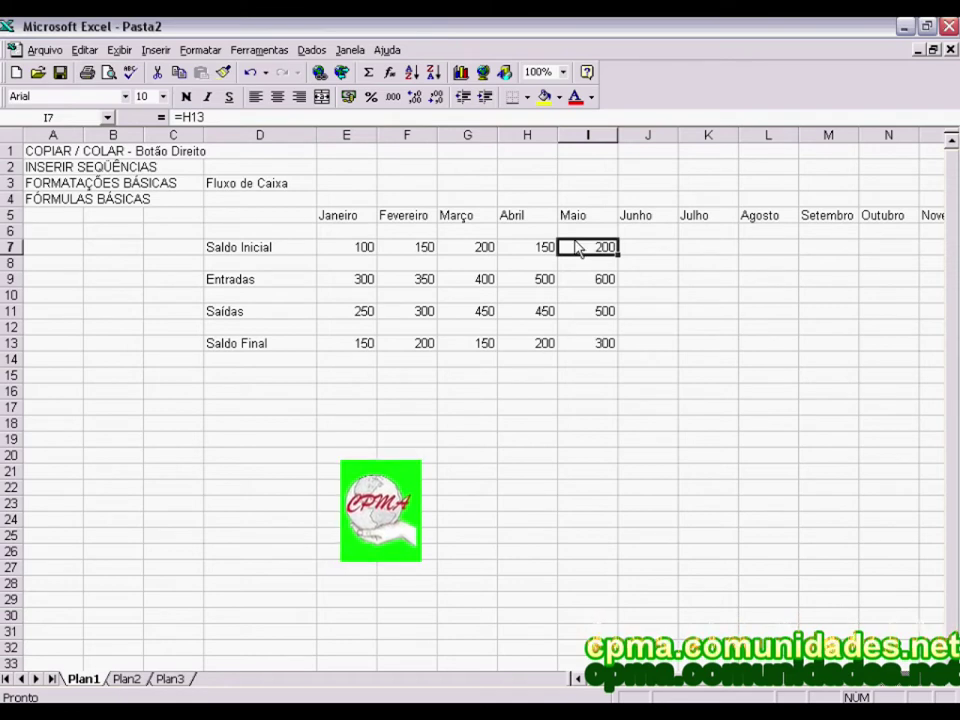
Copy Maio's block I7:I13 and paste it into Junho to Dezembro, starting at J7:P7.
left_click_drag(595, 255, 600, 337)
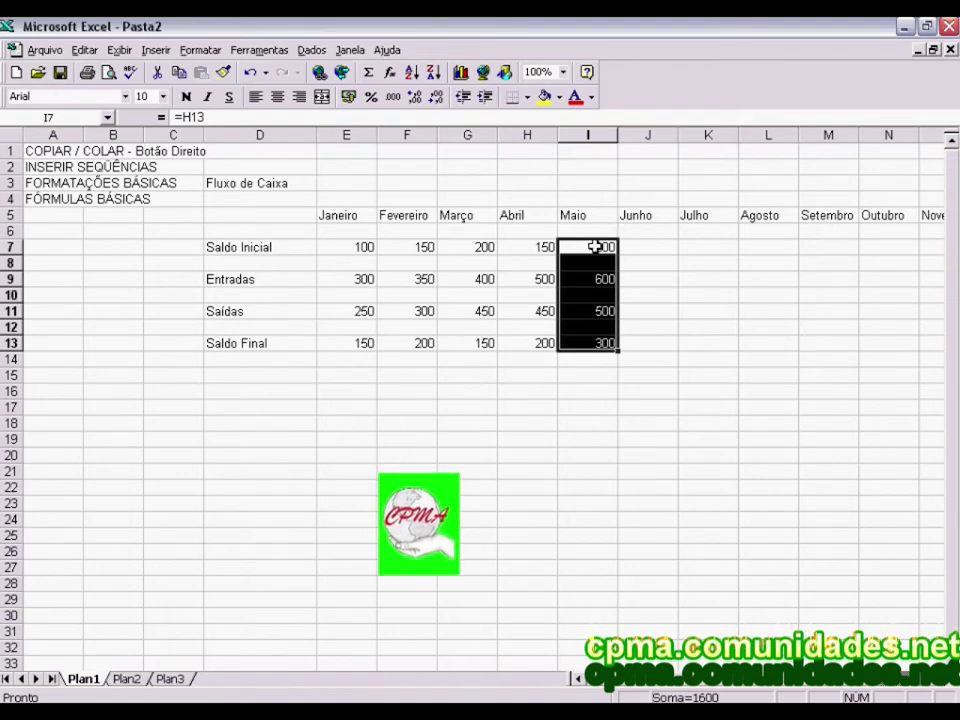
right_click(595, 247)
left_click(634, 276)
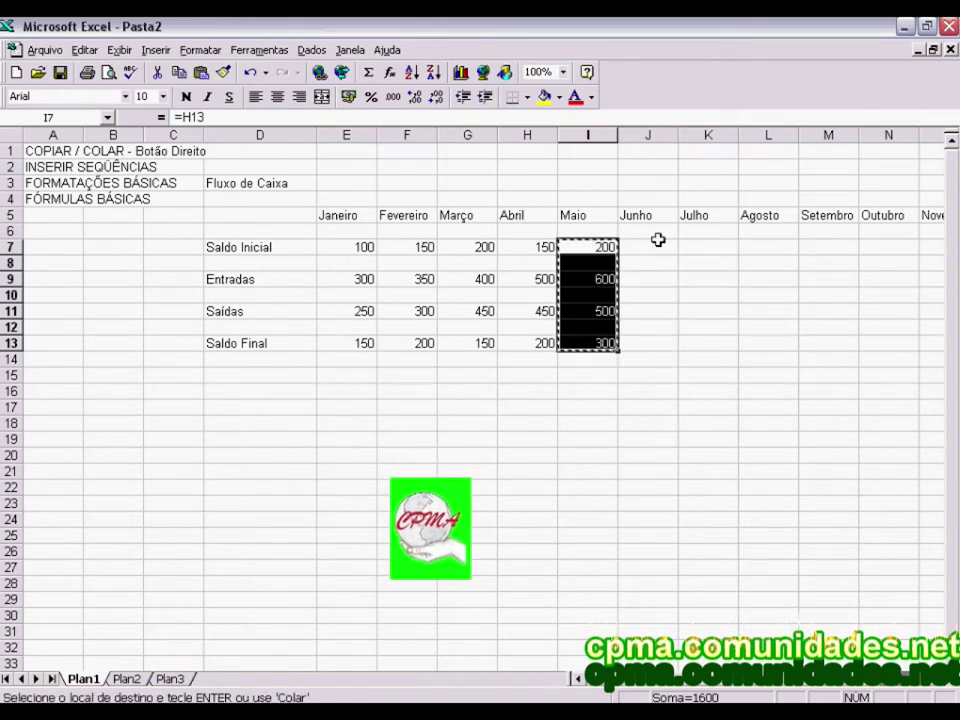
left_click_drag(655, 246, 825, 242)
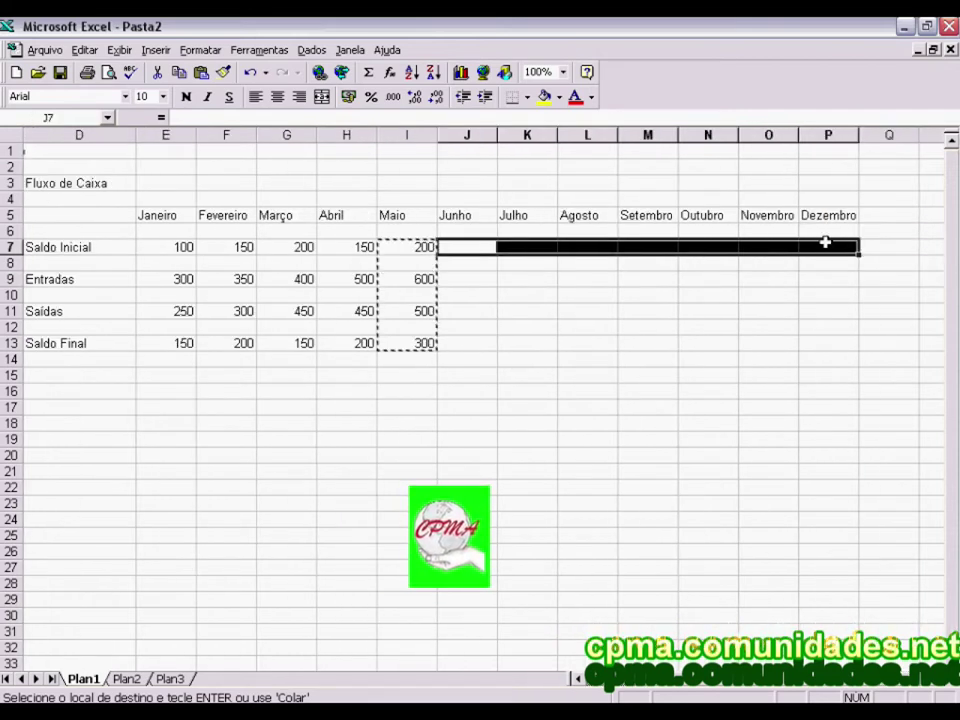
right_click(476, 244)
left_click(500, 289)
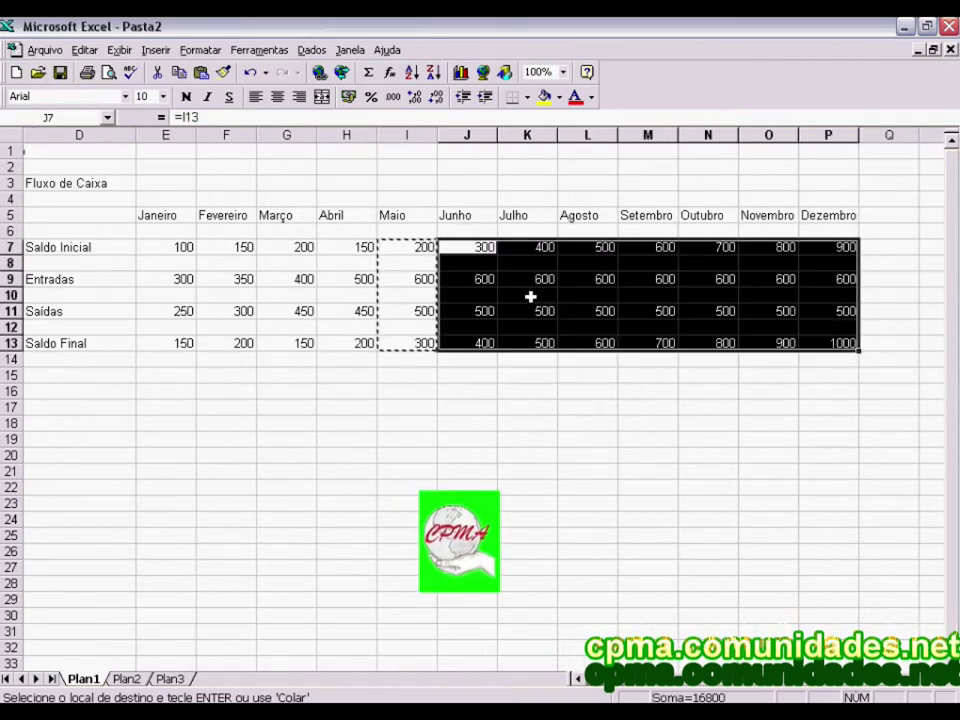
Examine the pasted Saldo Final formulas through Dezembro and Junho's Saldo Inicial and Saídas cells.
left_click(617, 408)
left_click(484, 250)
left_click(466, 390)
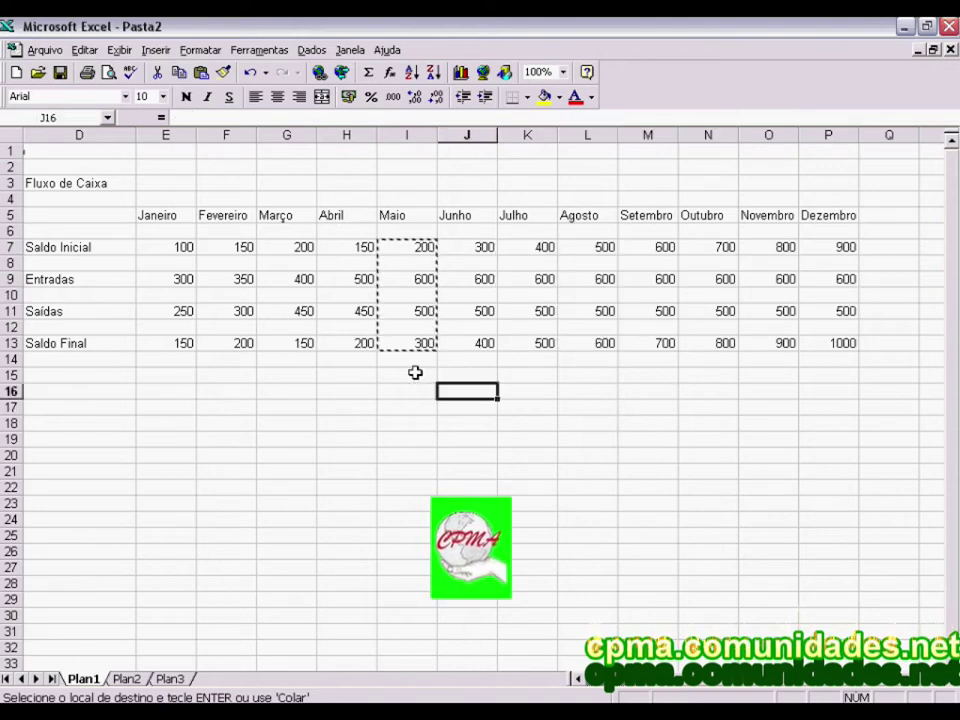
left_click(444, 356)
left_click(544, 347)
left_click(589, 347)
left_click(664, 344)
left_click(710, 343)
left_click(771, 343)
left_click(831, 343)
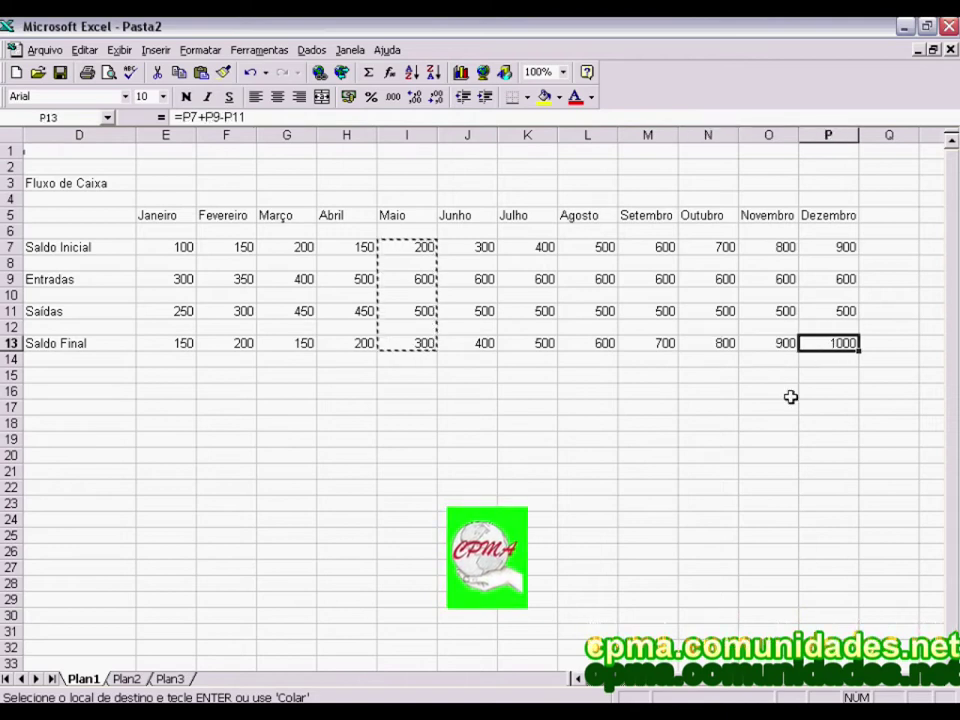
left_click(465, 296)
left_click(463, 311)
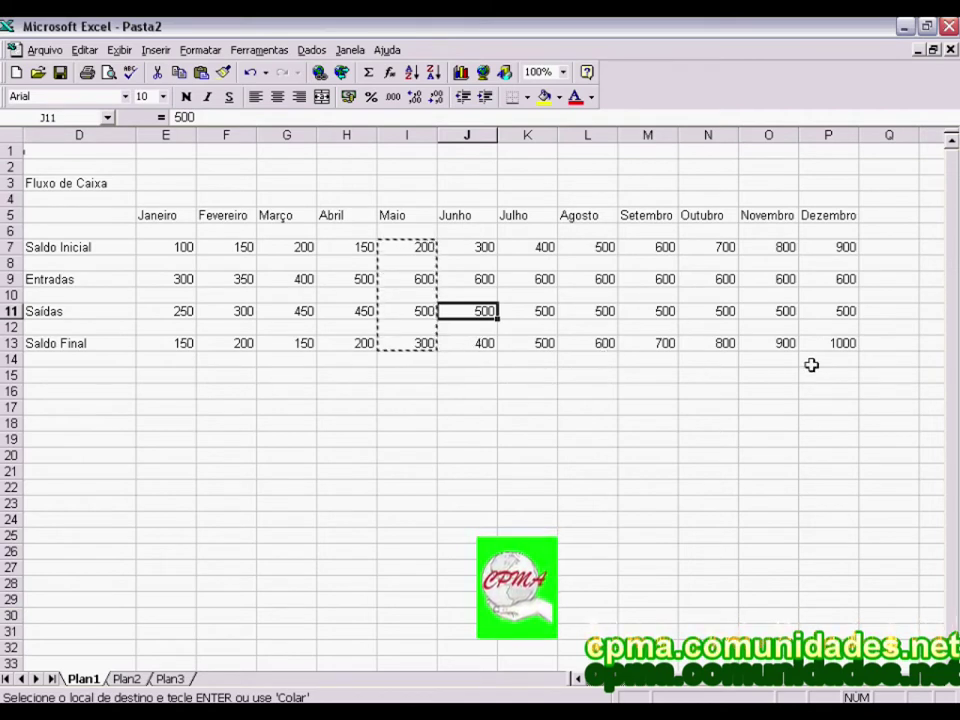
left_click(845, 344)
Return to the sheet's first columns and cancel the pending copy of Maio's block.
left_click(621, 408)
key("Left")
key("Left")
key("Left")
key("Left")
key("Left")
key("Left")
key("Left")
key("Left")
key("Left")
key("Left")
key("Left")
key("Left")
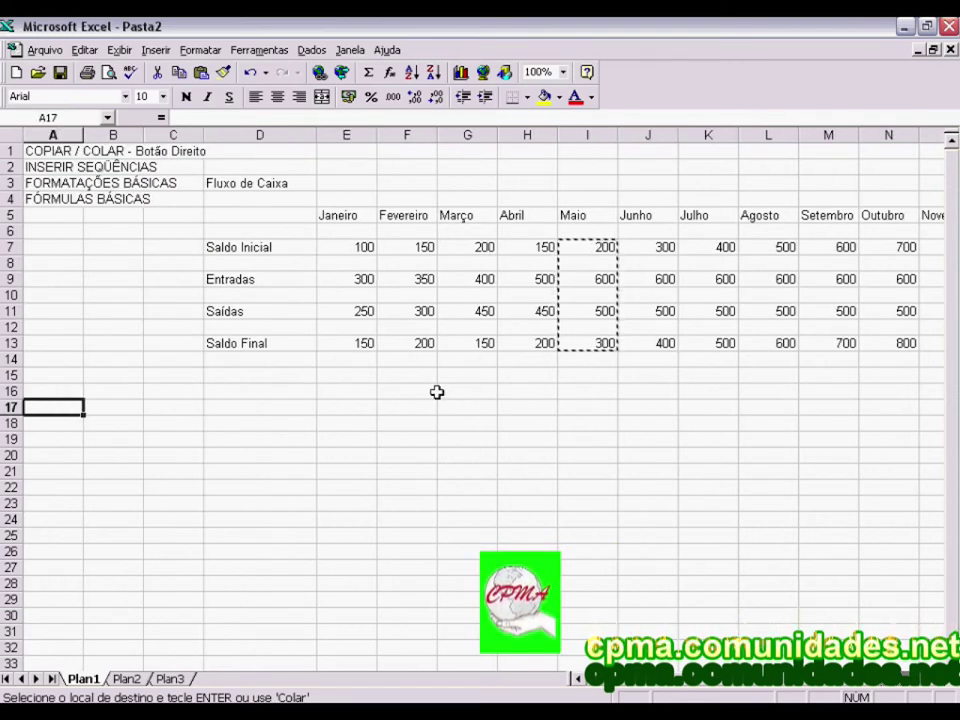
left_click(398, 379)
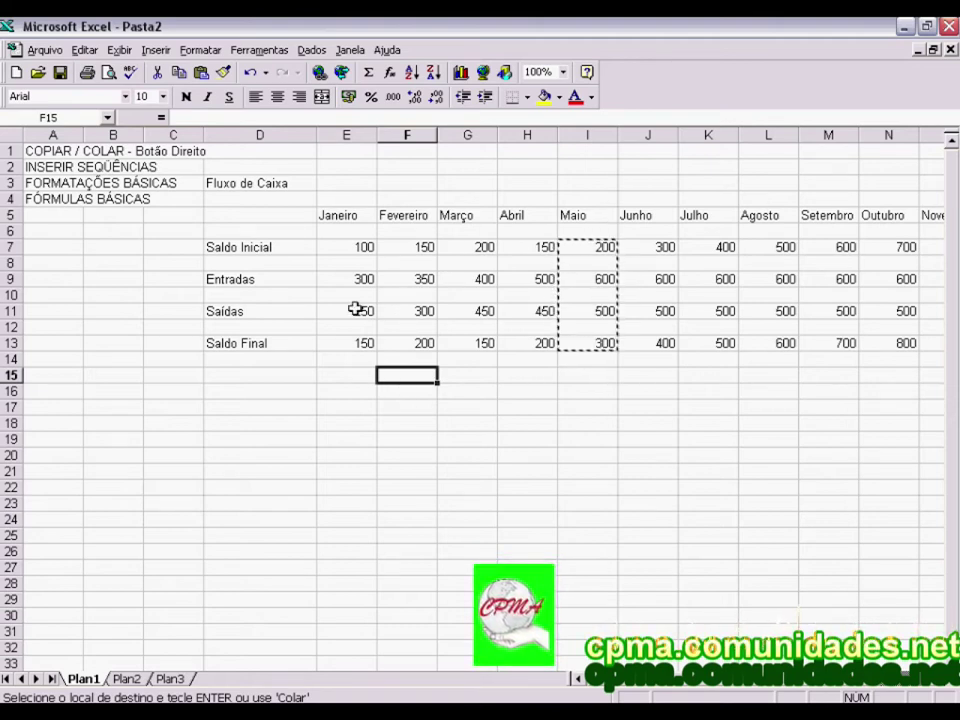
key("Escape")
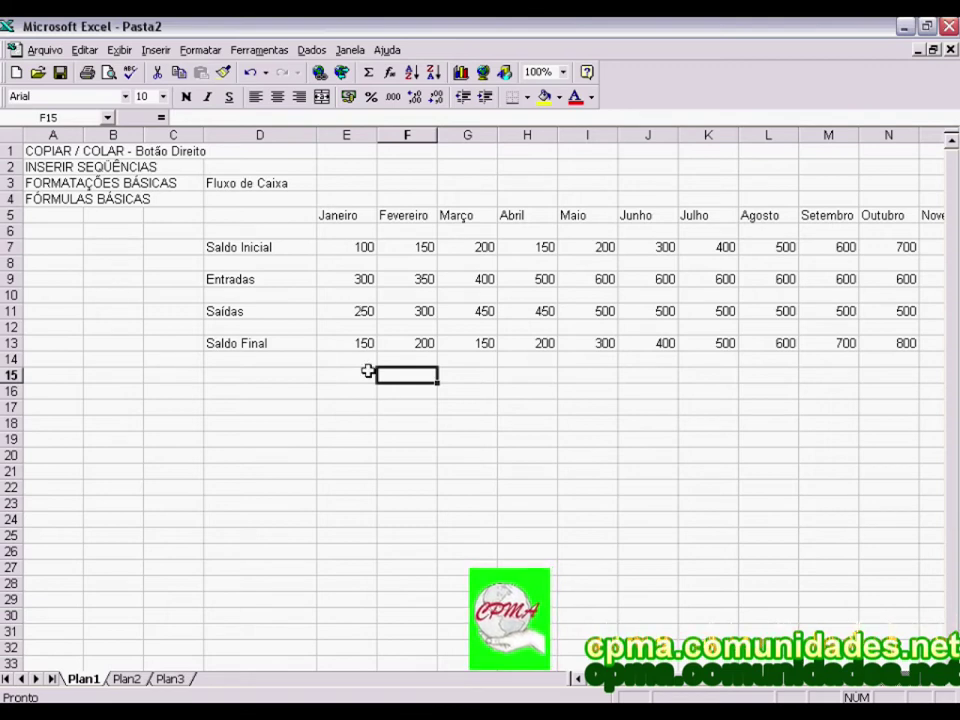
left_click(350, 343)
left_click(318, 264)
left_click(323, 230)
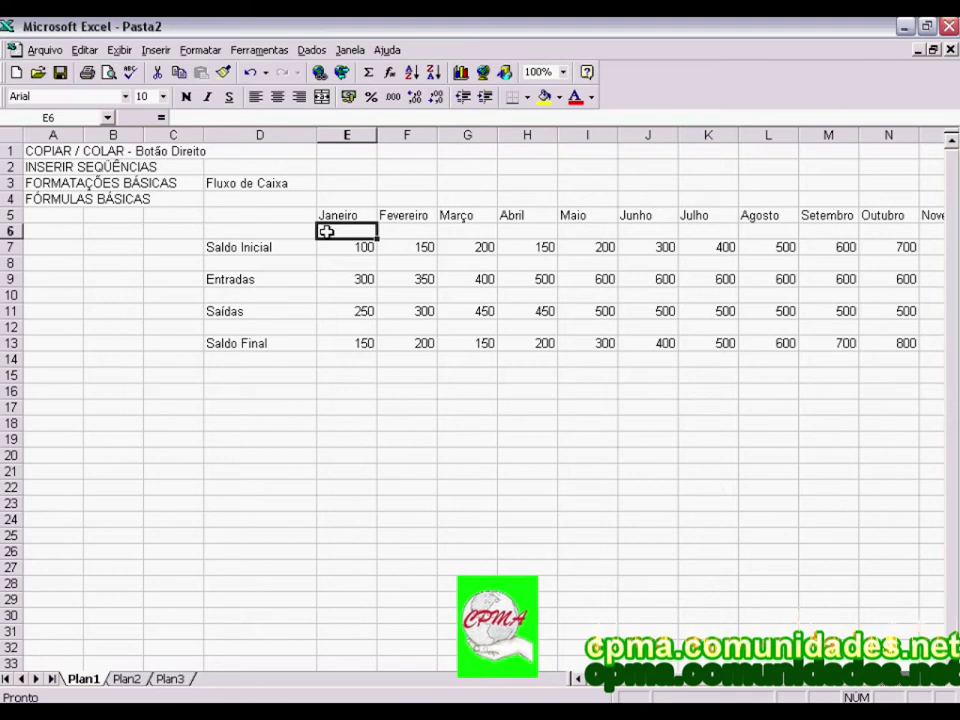
Format the Fluxo de Caixa title in D3 with the Courier New font at size 16.
left_click(227, 183)
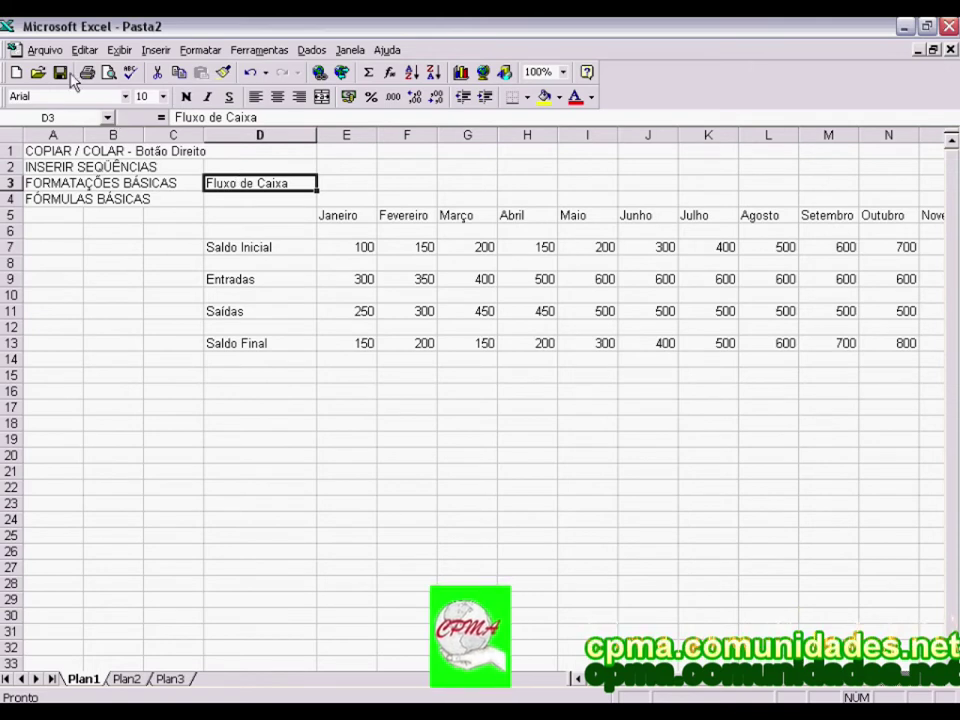
left_click(126, 97)
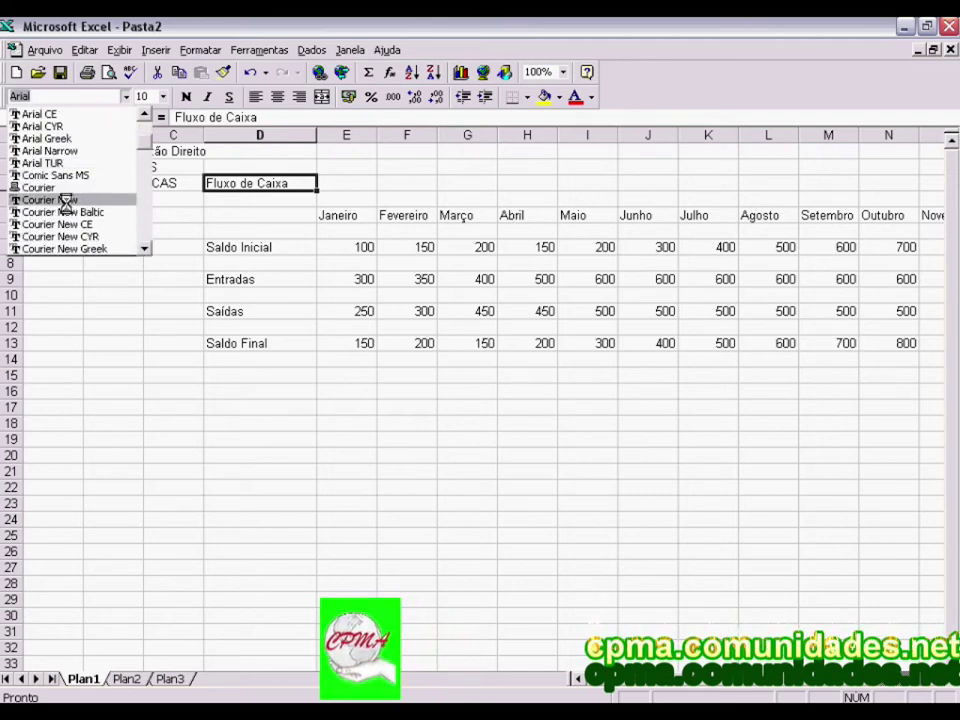
left_click(65, 201)
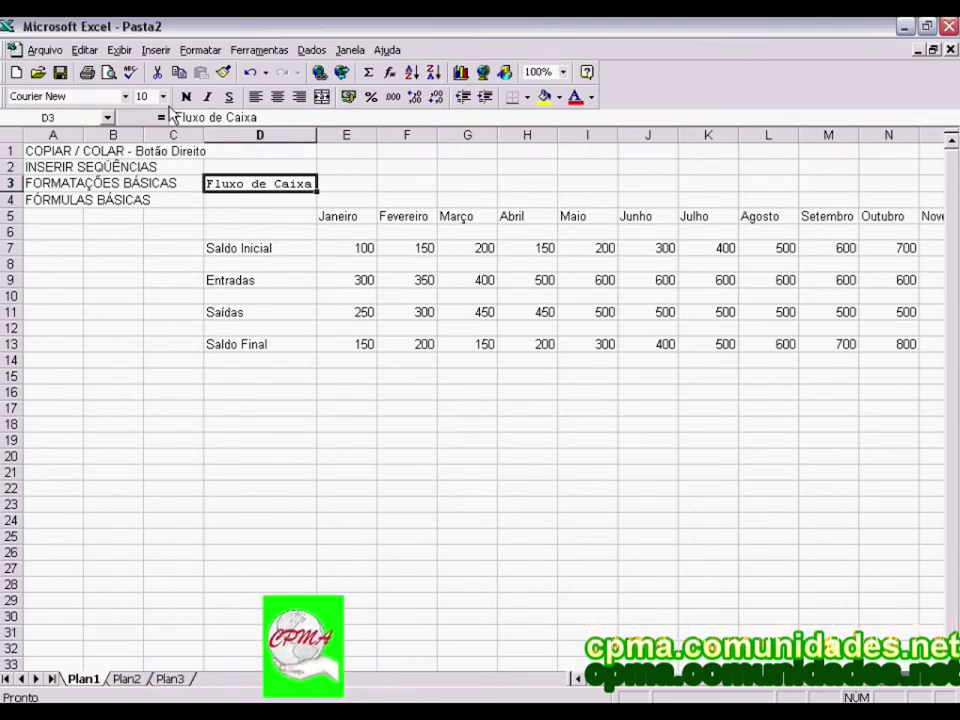
left_click(163, 96)
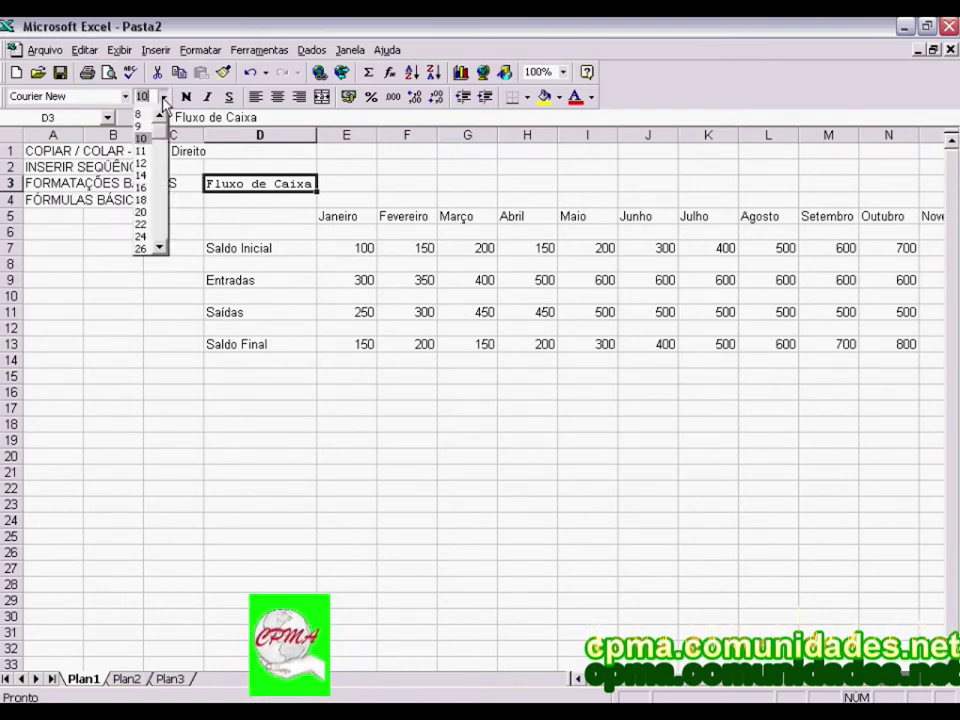
left_click(142, 187)
left_click(295, 223)
left_click(245, 186)
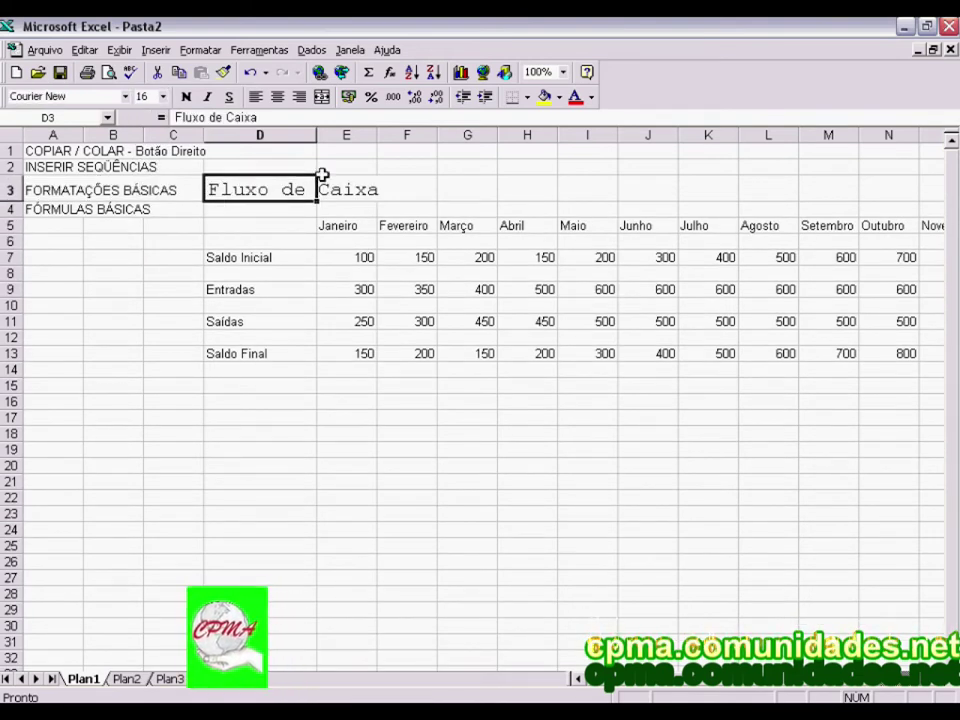
Make the Fluxo de Caixa title in D3 bold and italic.
left_click(186, 97)
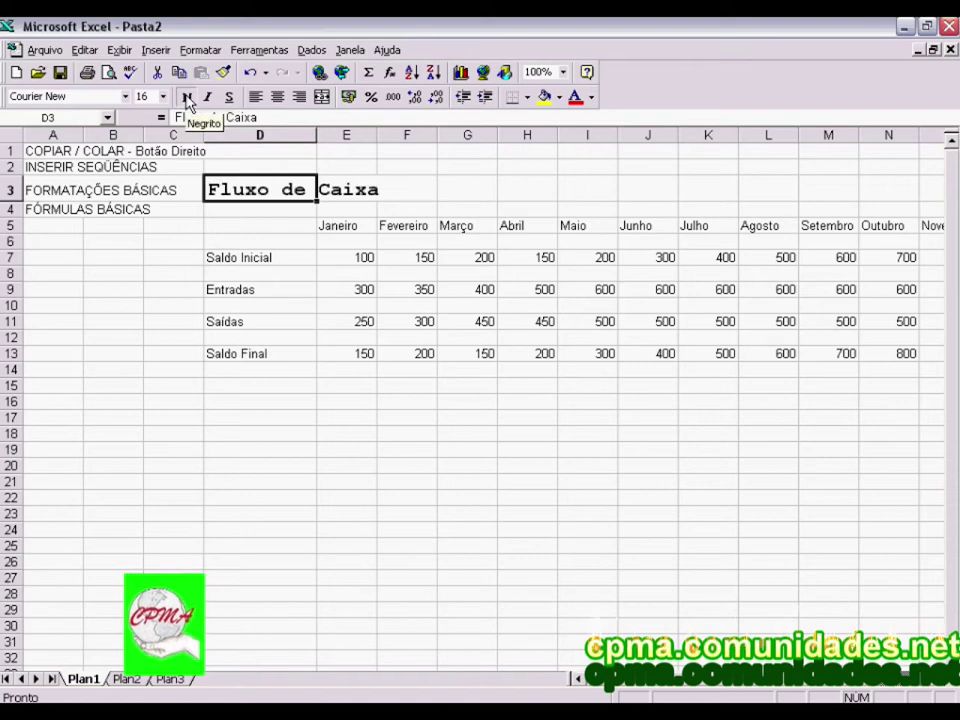
left_click(248, 224)
left_click(231, 191)
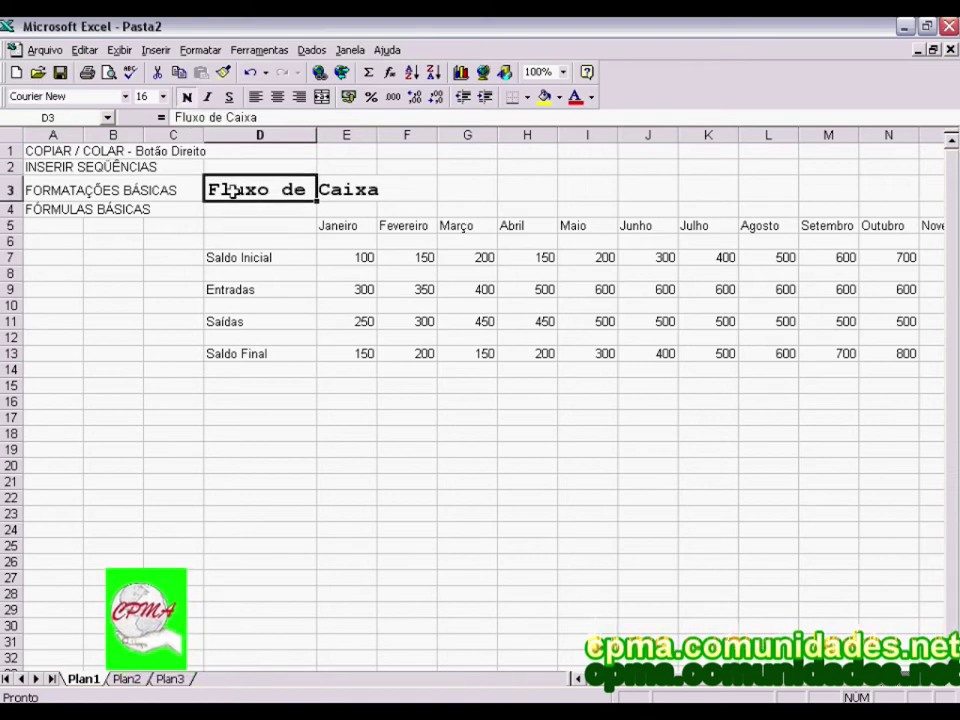
left_click(209, 97)
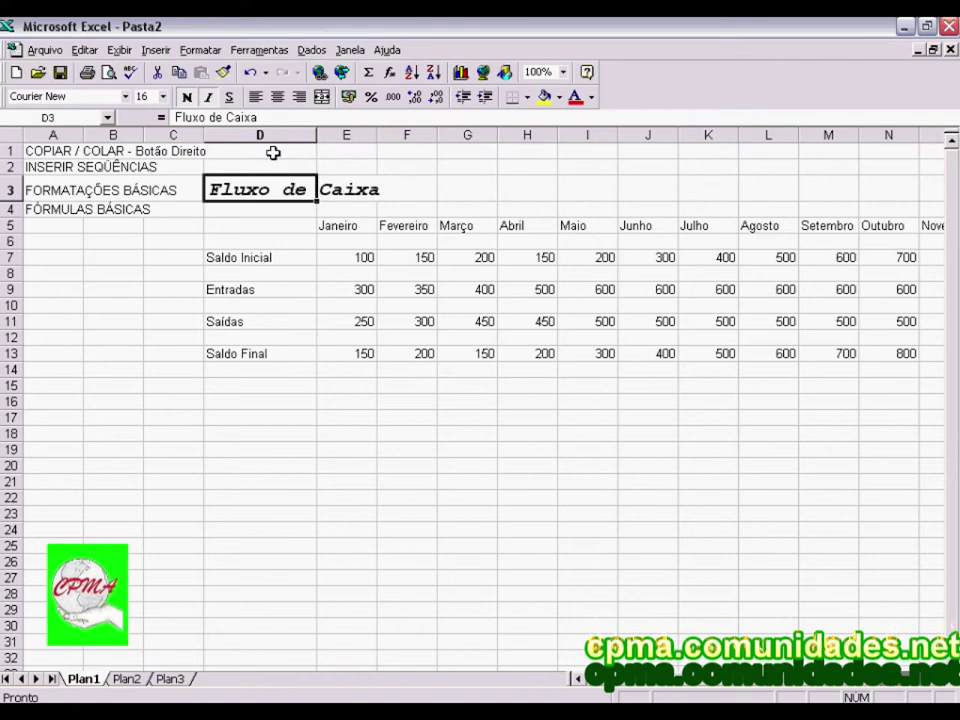
Underline the Fluxo de Caixa title in D3.
left_click(230, 97)
left_click(255, 224)
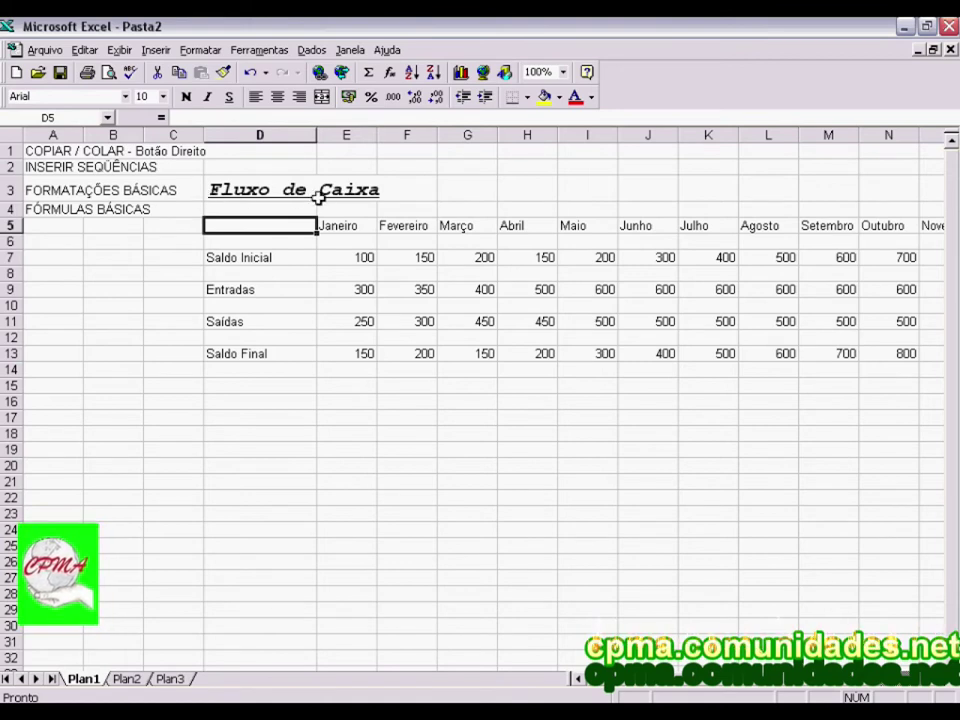
left_click(224, 192)
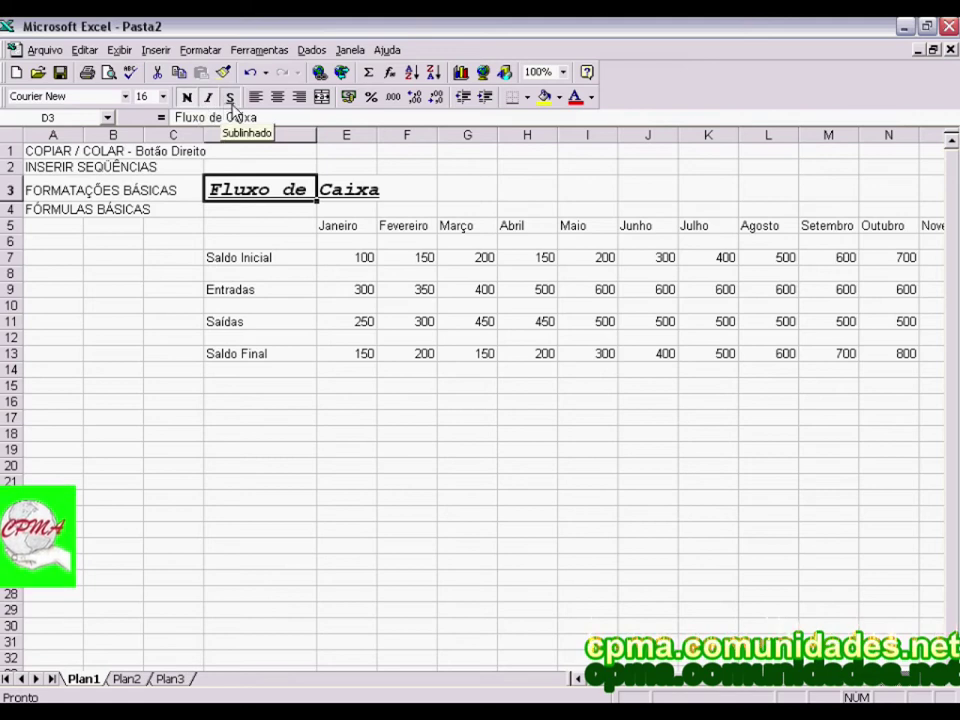
left_click(251, 227)
Make the month headings from Janeiro to Dezembro in row 5 bold and centred.
left_click(341, 225)
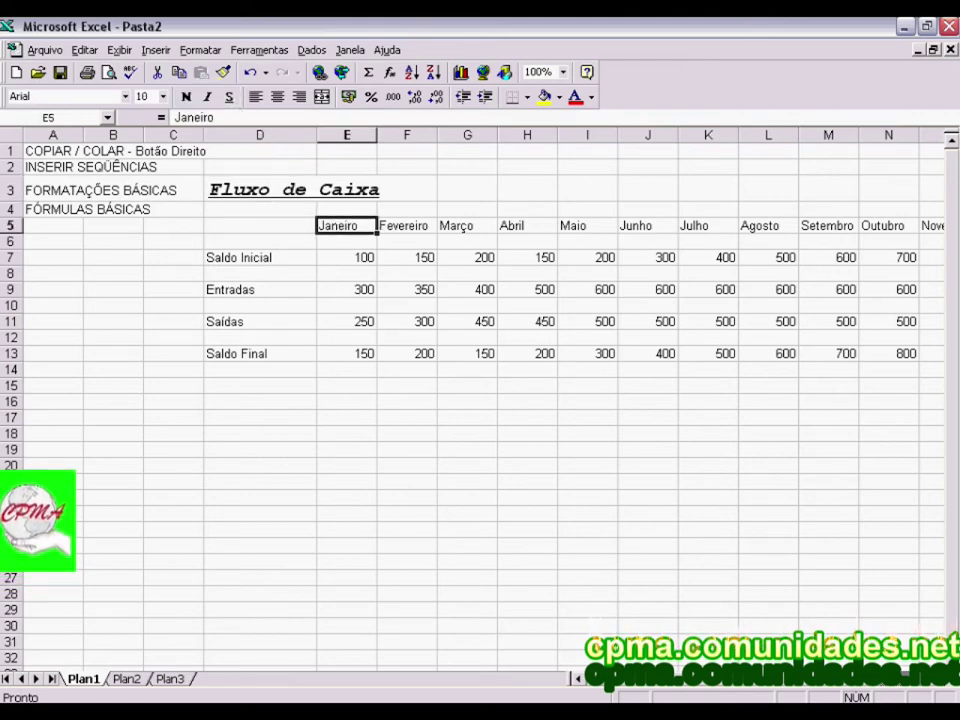
left_click(938, 679)
left_click(938, 679)
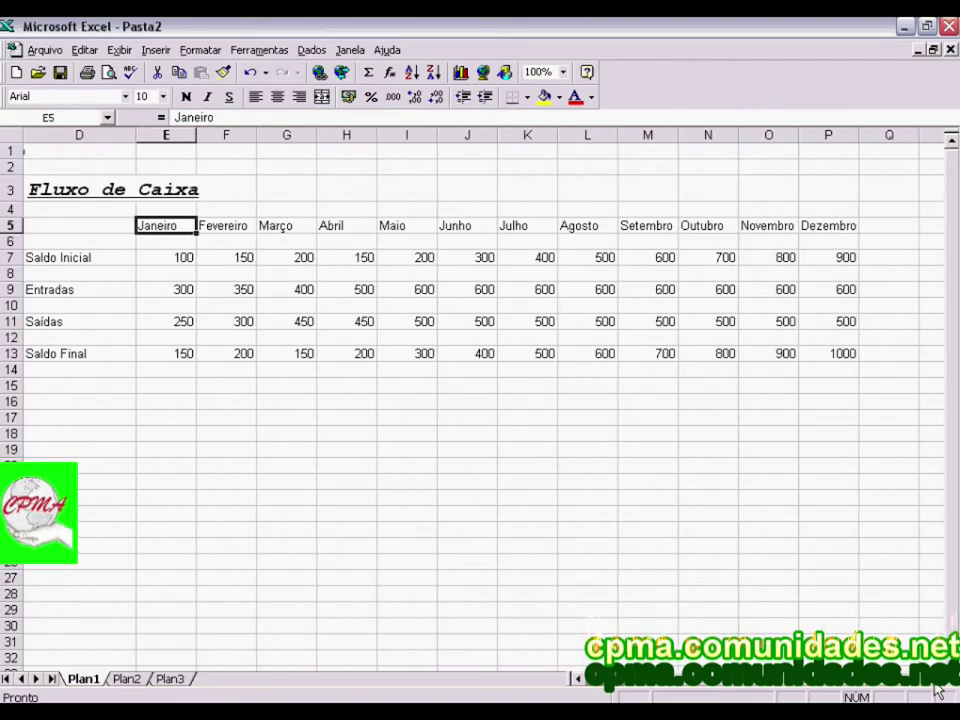
left_click(938, 679)
left_click_drag(40, 226, 711, 229)
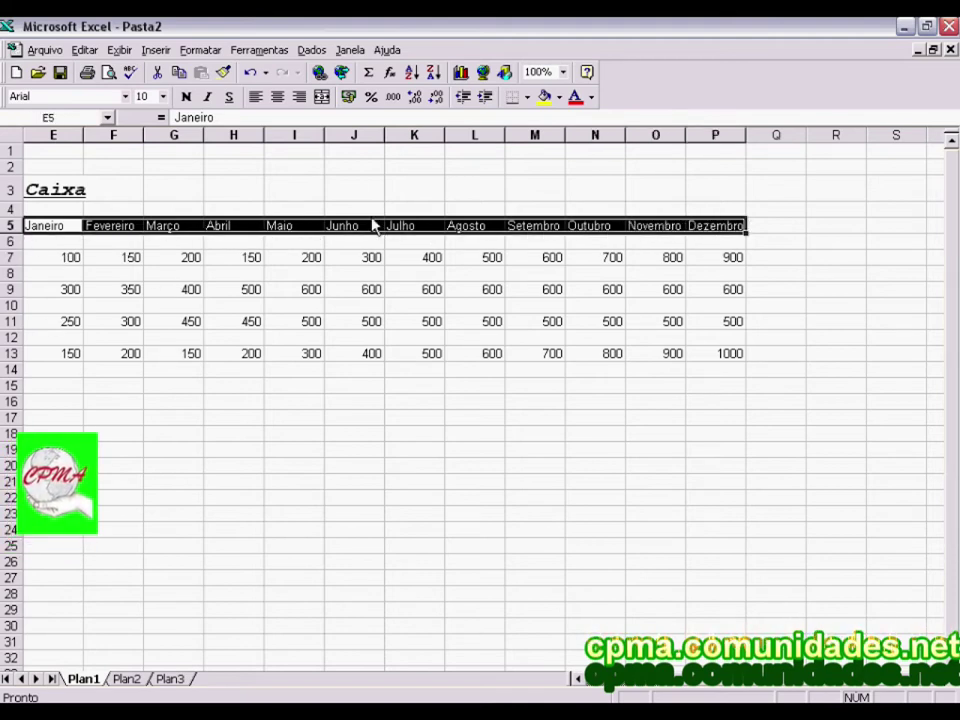
left_click(186, 97)
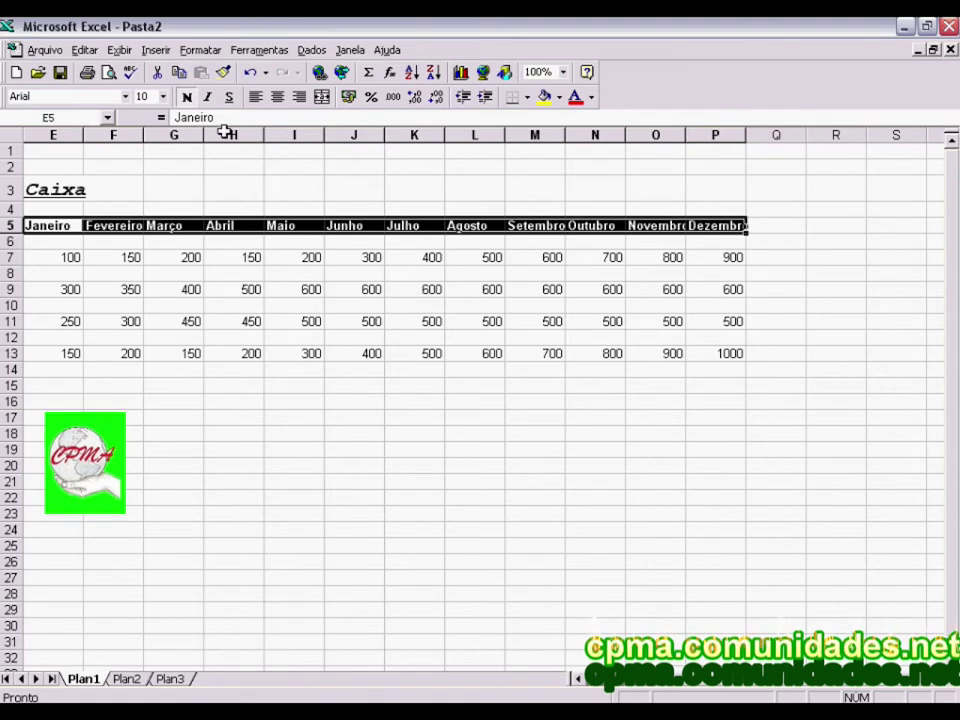
left_click(277, 97)
left_click(550, 273)
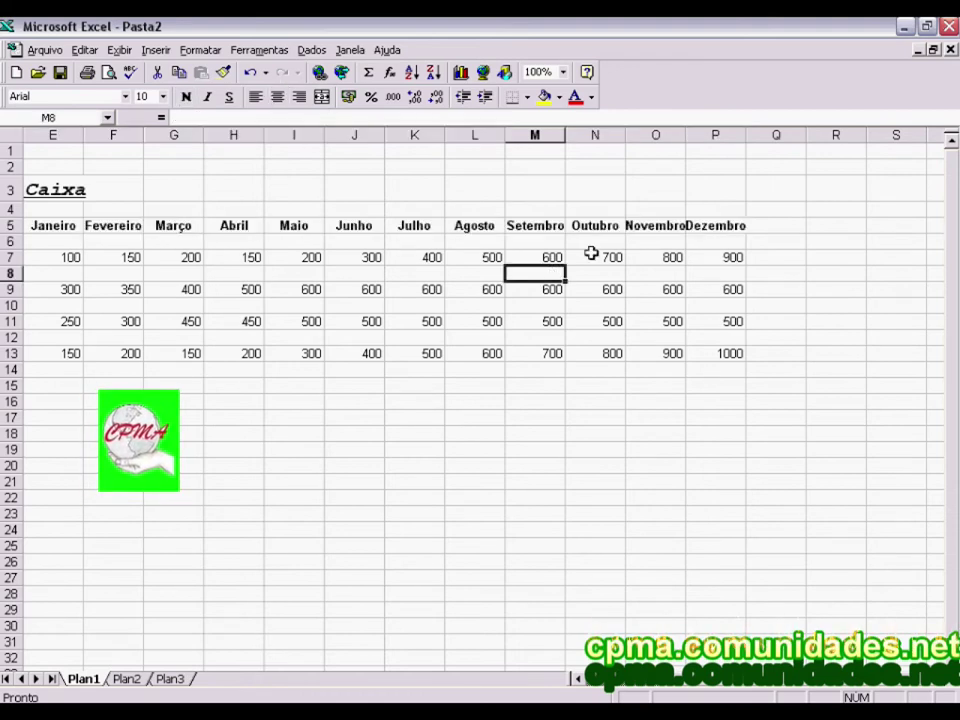
Try right and left alignment on the Março heading in G5, and return it to centred.
left_click(242, 226)
left_click(158, 222)
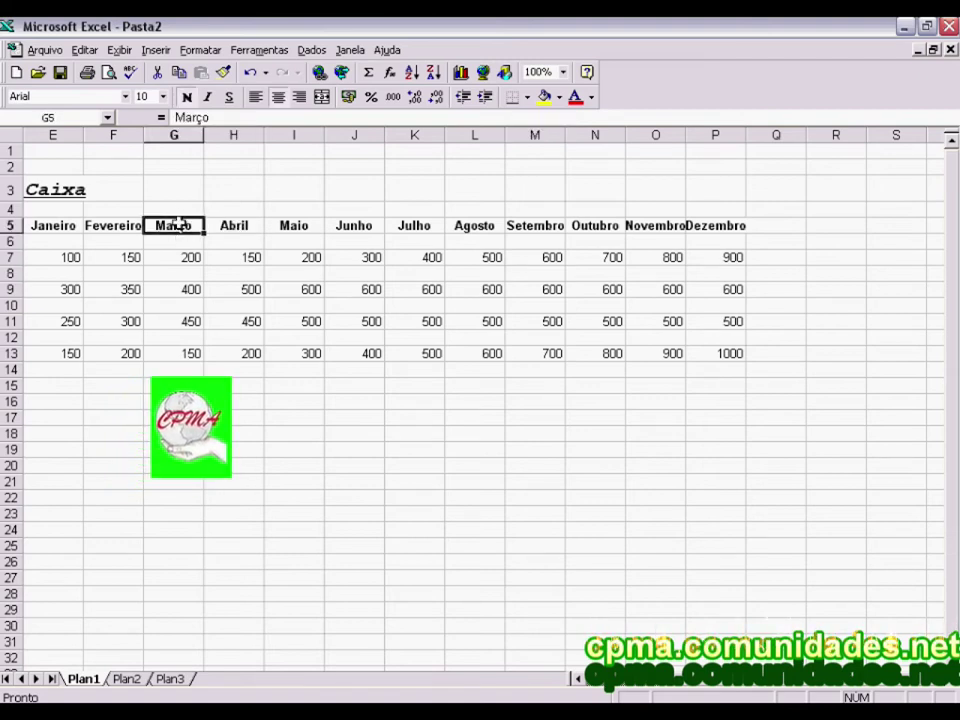
left_click(300, 96)
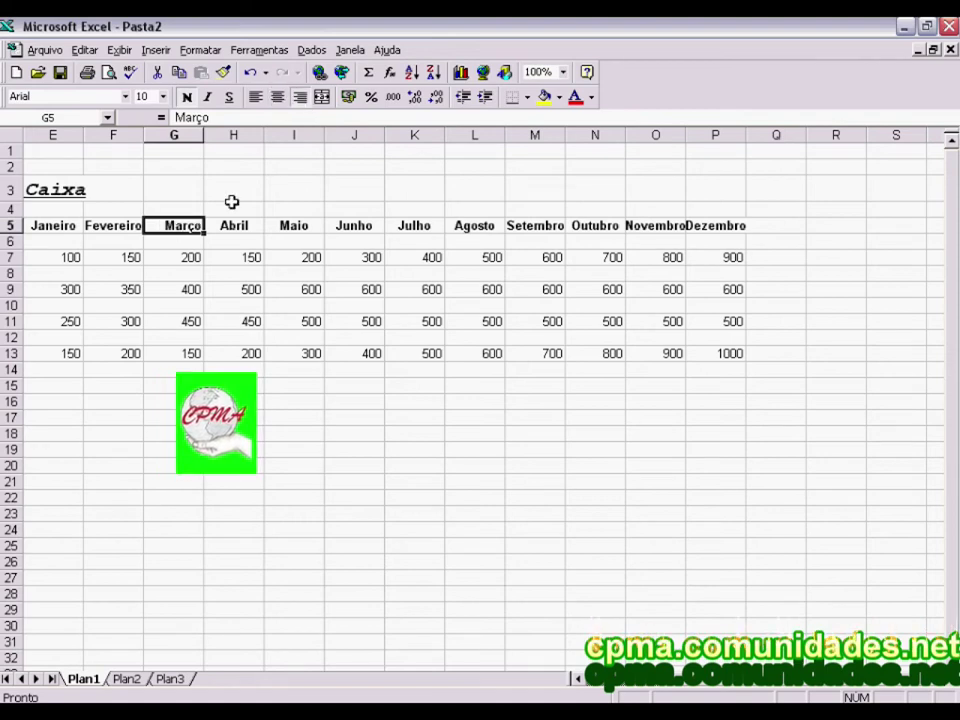
left_click(255, 97)
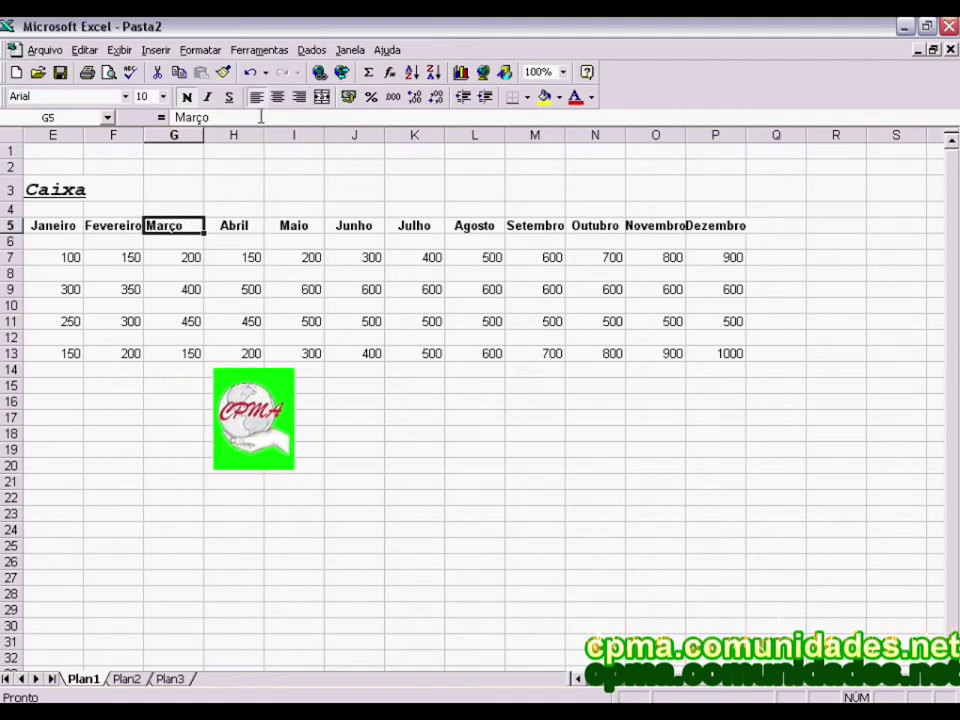
left_click(278, 98)
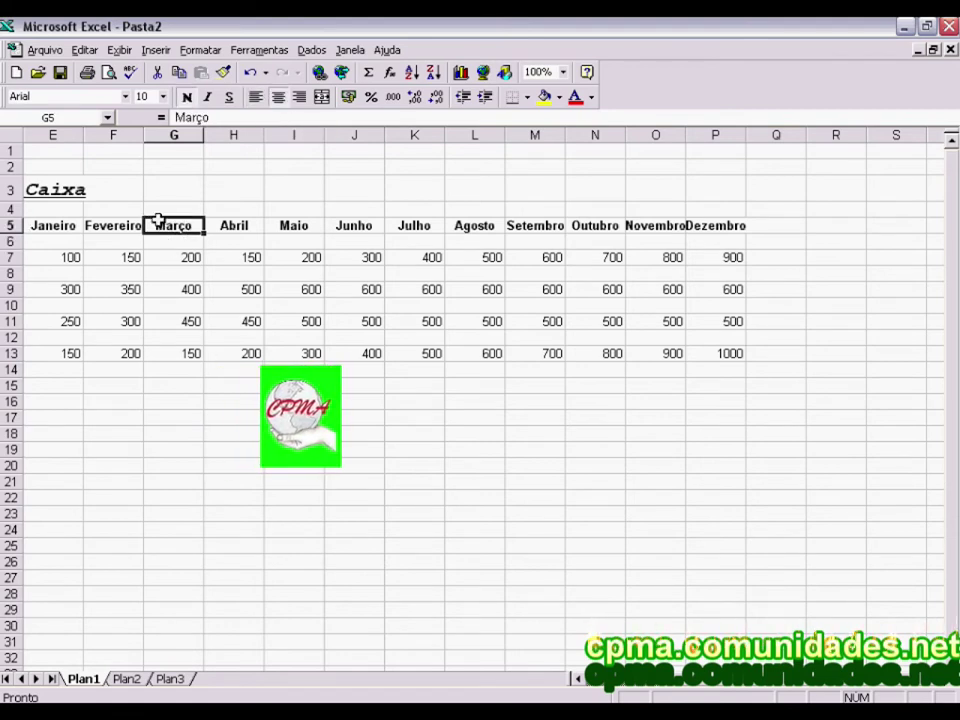
Make the Saldo Inicial row bold from its label in D7 through the Dezembro value.
key("Left")
key("Left")
key("Left")
key("Left")
key("Left")
key("Left")
key("Right")
key("Right")
key("Right")
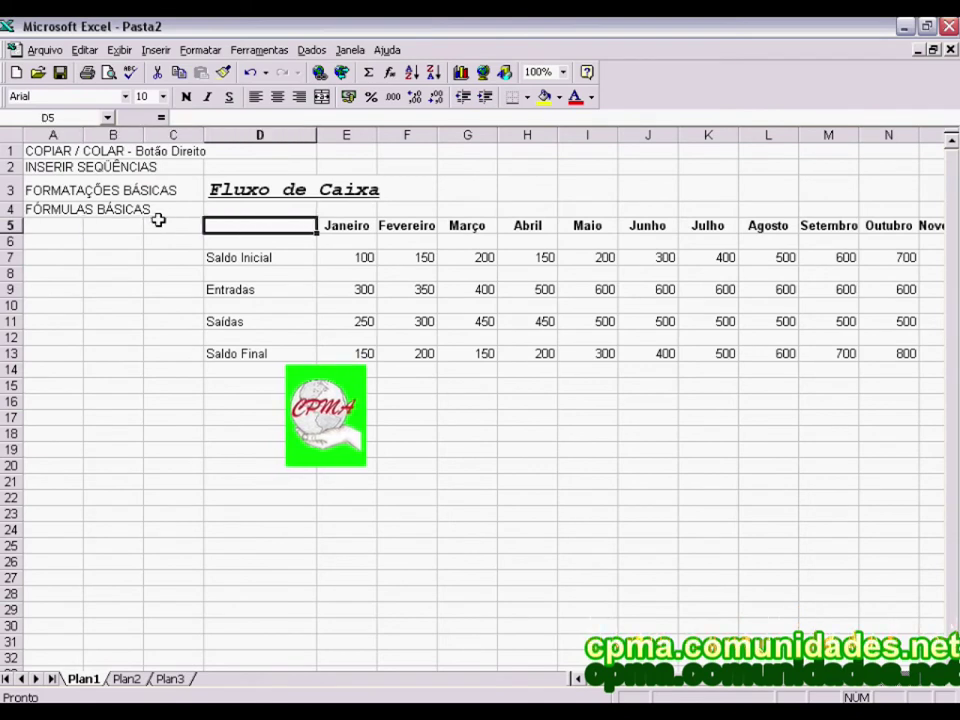
key("Down")
key("Down")
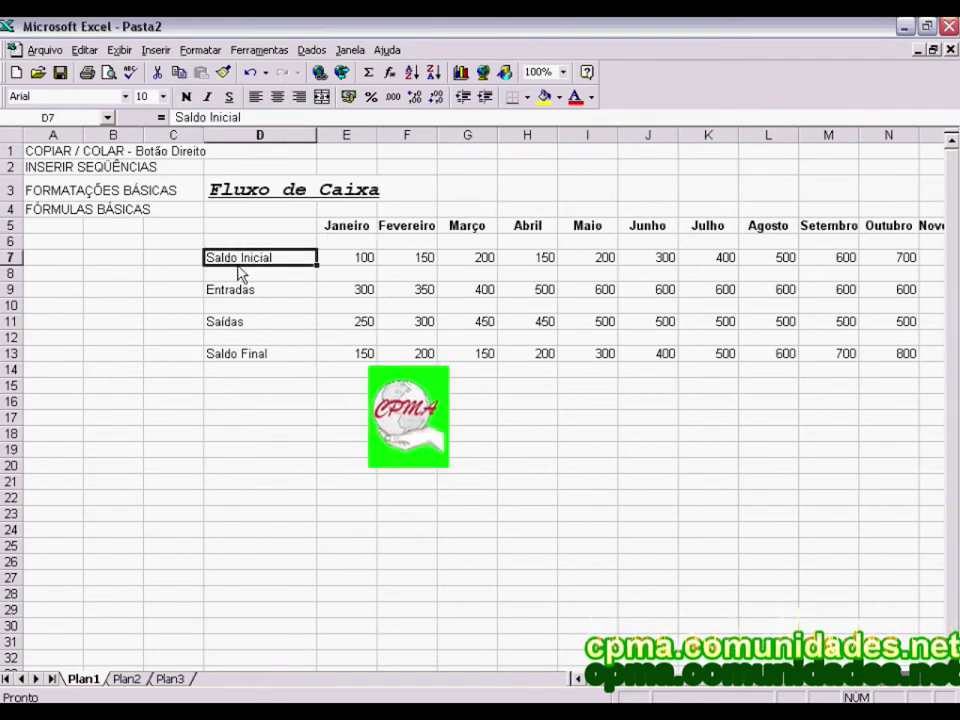
left_click_drag(260, 257, 838, 259)
left_click(186, 96)
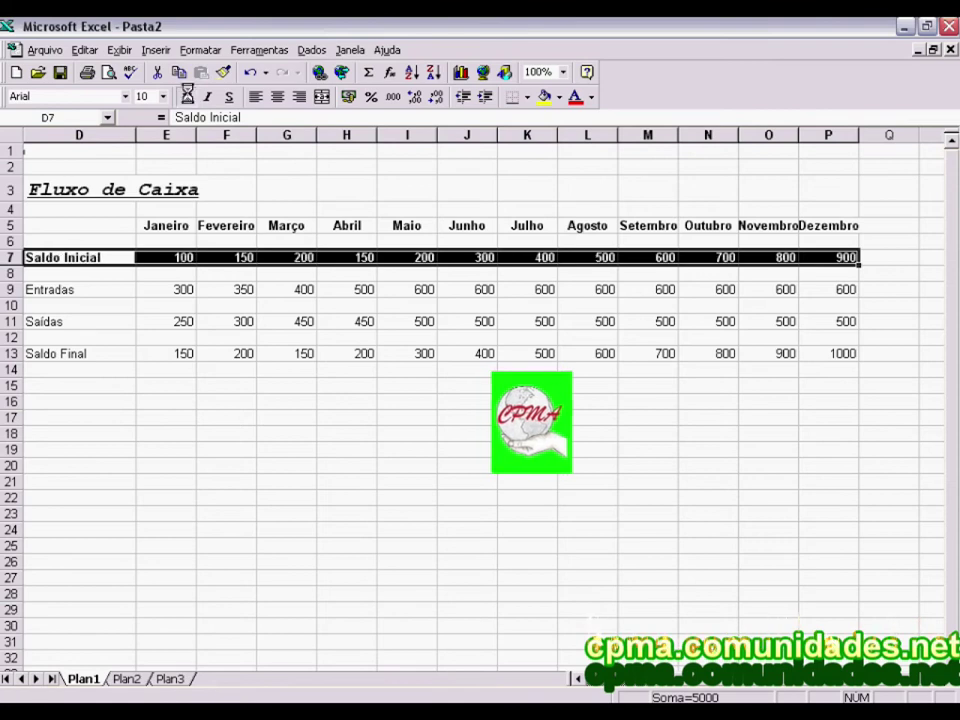
Make the Saldo Final row bold from its label in D13 through the Dezembro value.
left_click_drag(43, 354, 831, 345)
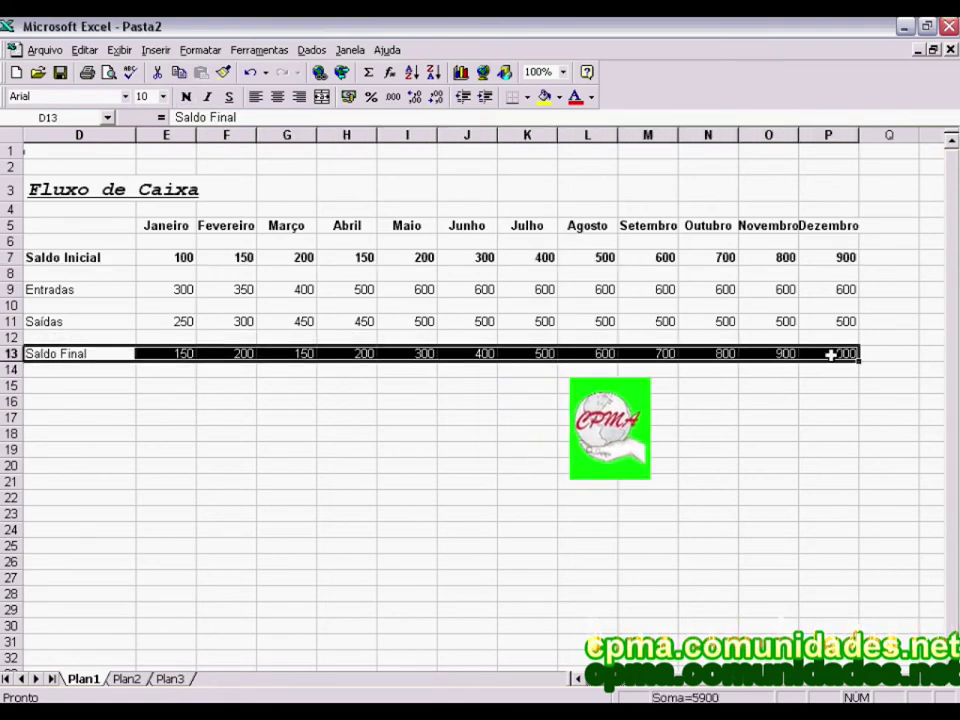
left_click(186, 97)
left_click(210, 418)
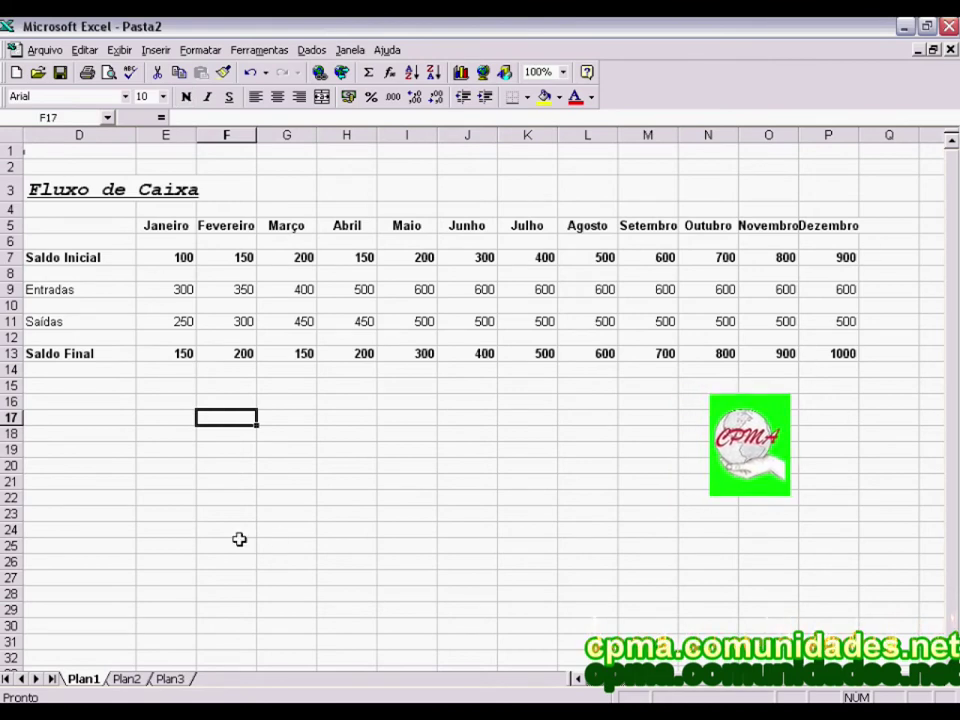
scroll(239, 539, "down", 1)
scroll(239, 539, "up", 1)
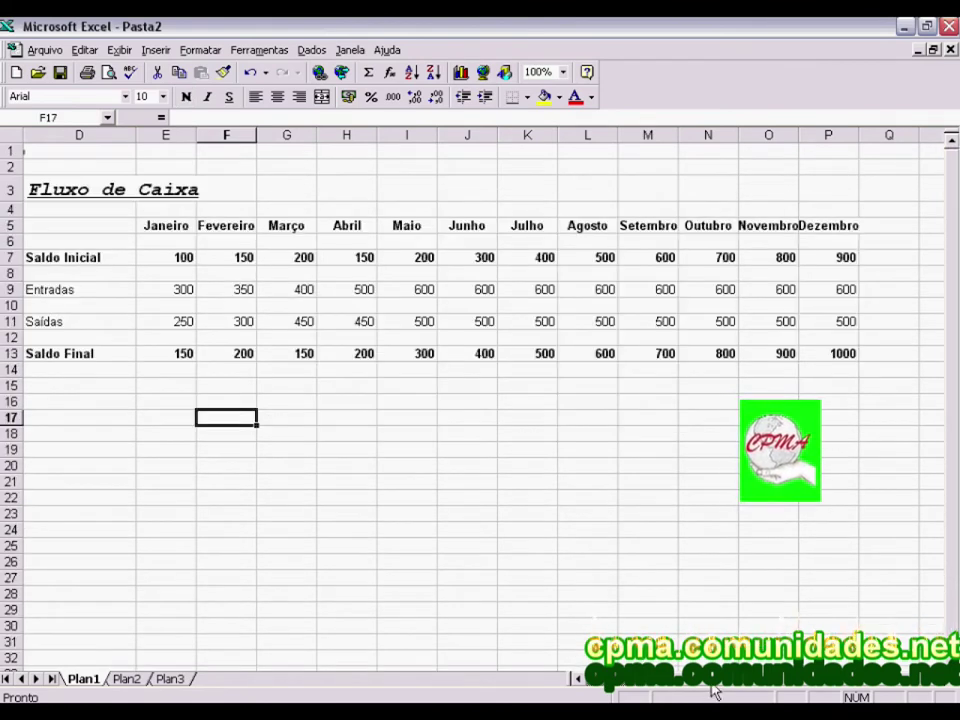
Fill the Entradas row with blue from its label in D9 through Dezembro.
left_click_drag(622, 680, 585, 680)
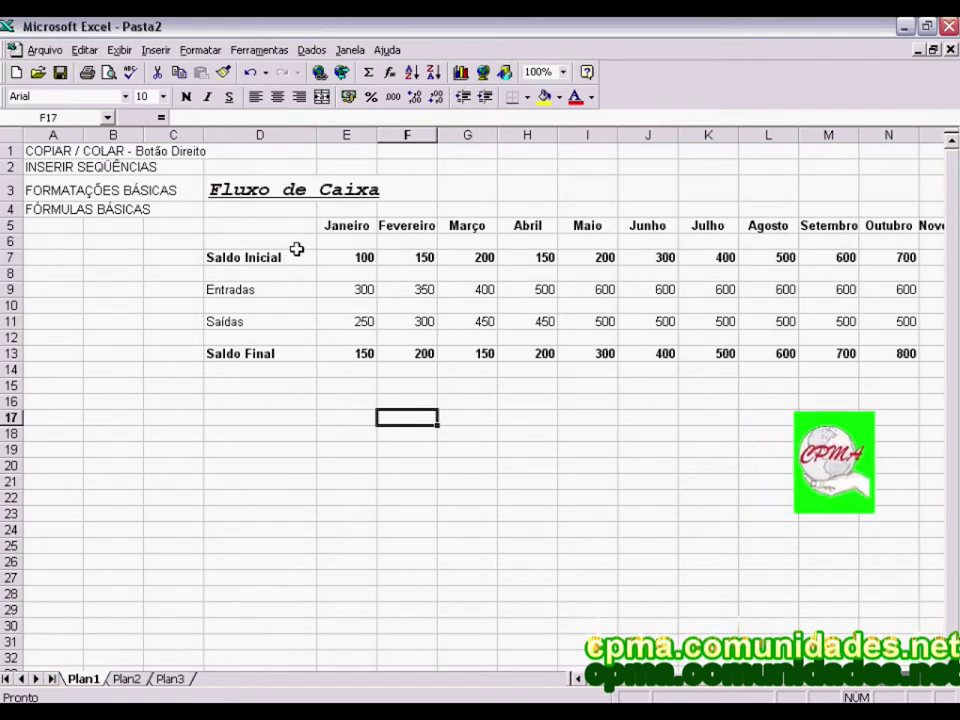
left_click_drag(223, 292, 850, 290)
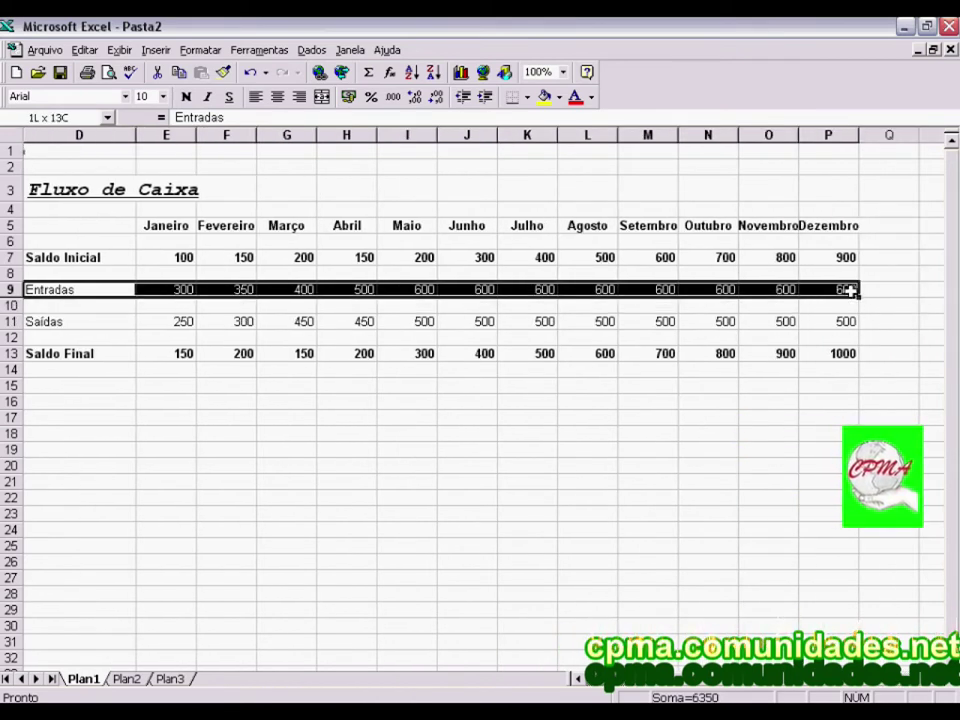
left_click(561, 98)
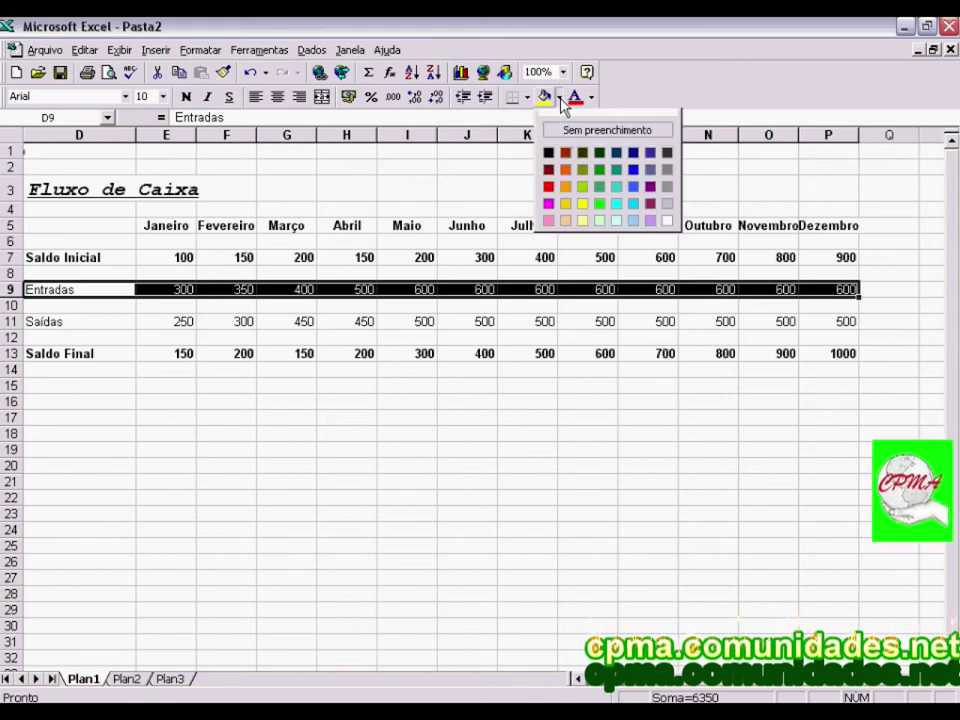
left_click(634, 203)
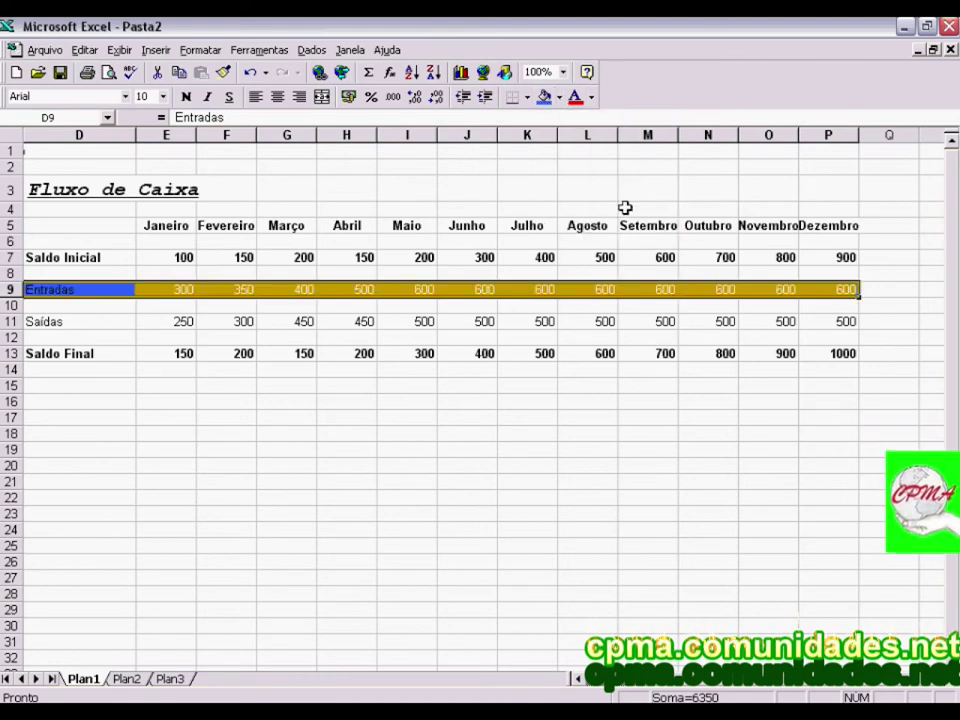
left_click(298, 418)
Set the Entradas row's font colour to blue and its fill to white from D9 through Dezembro.
left_click_drag(32, 288, 830, 286)
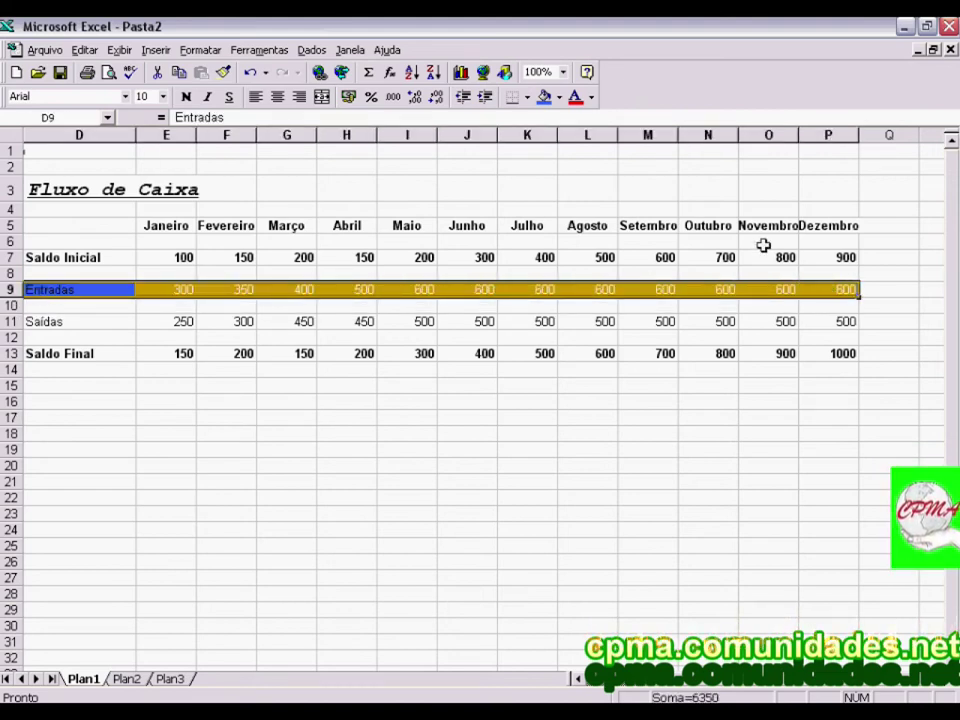
left_click(591, 97)
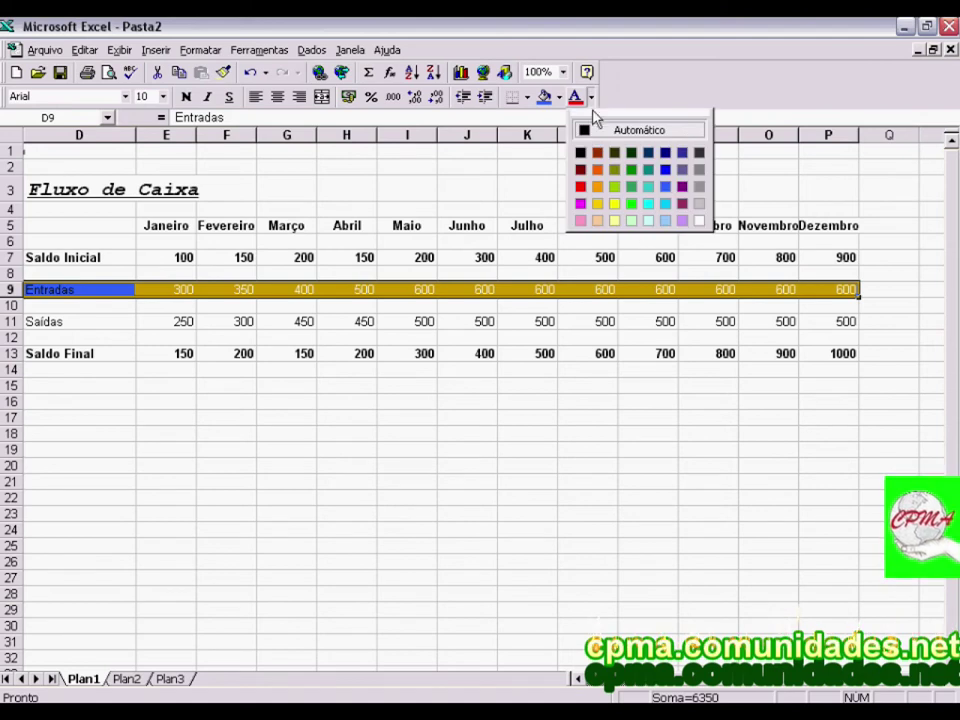
left_click(666, 197)
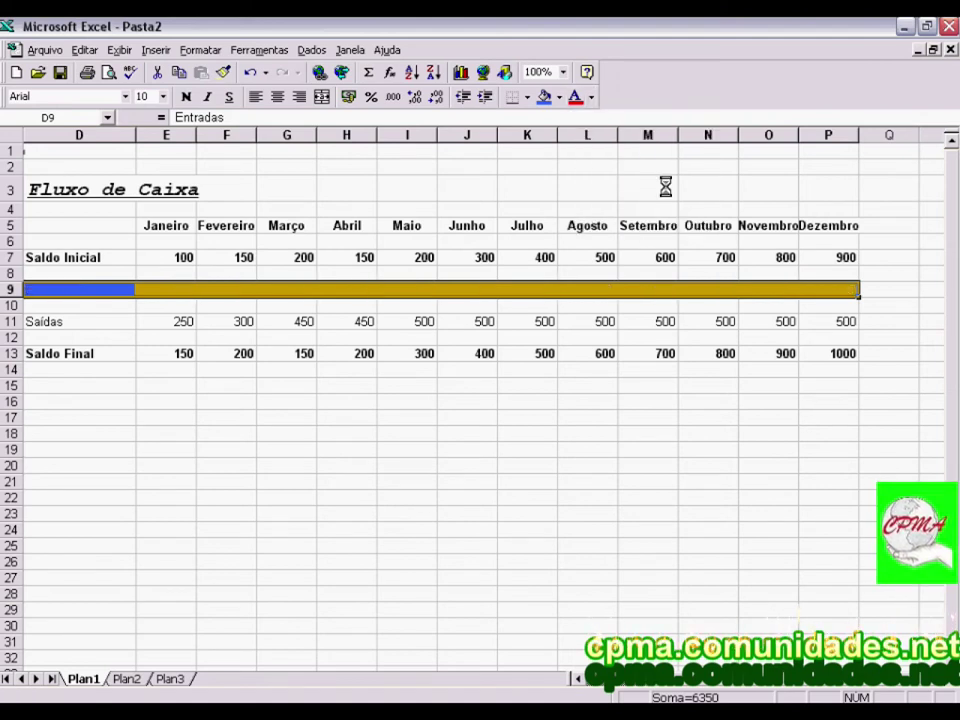
left_click(560, 98)
left_click(668, 220)
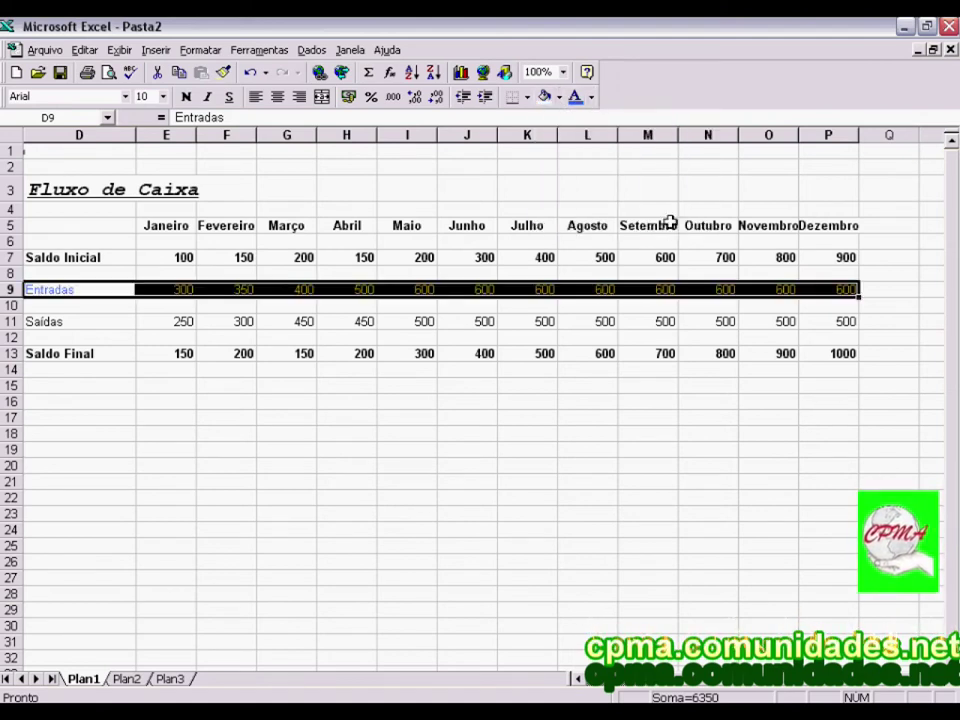
left_click(490, 405)
left_click(124, 296)
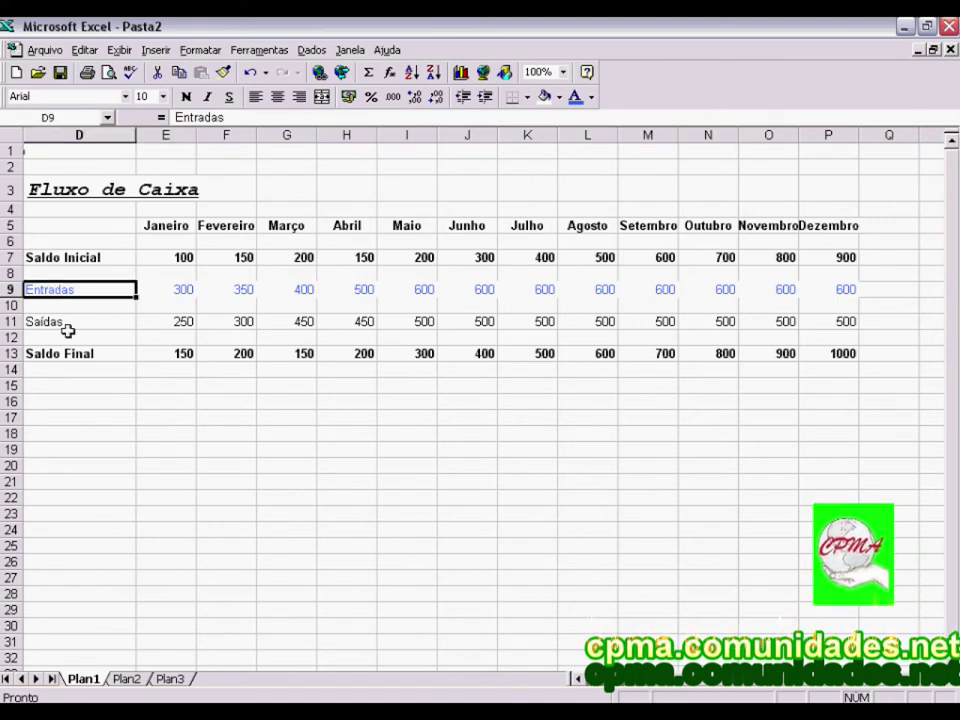
Set the Saídas row's font colour to red from its label in D11 through Dezembro.
left_click_drag(58, 321, 840, 319)
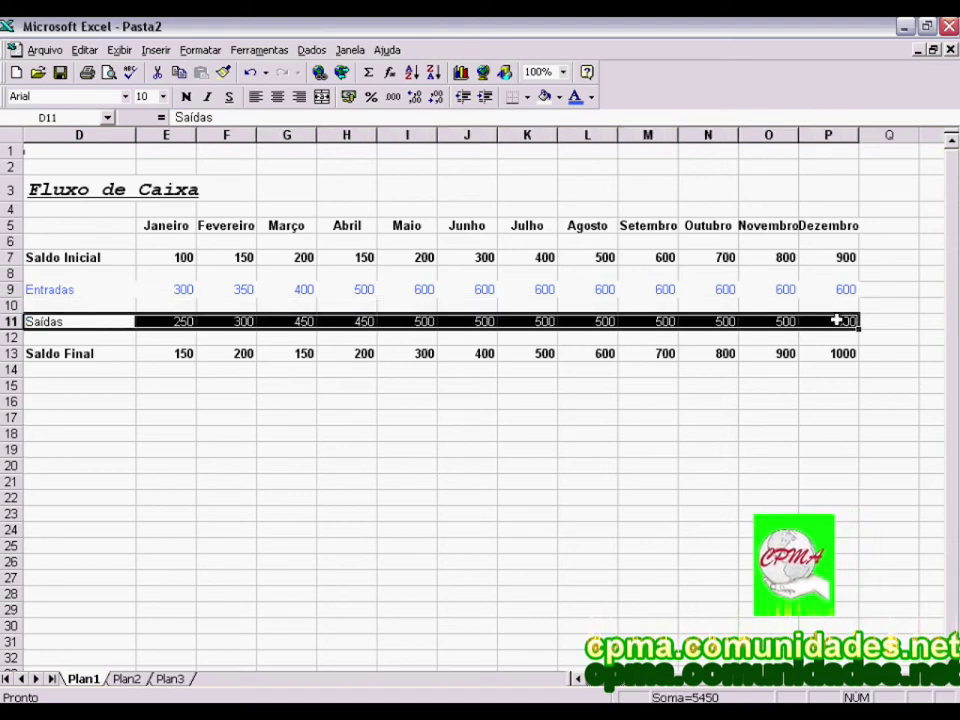
left_click(591, 97)
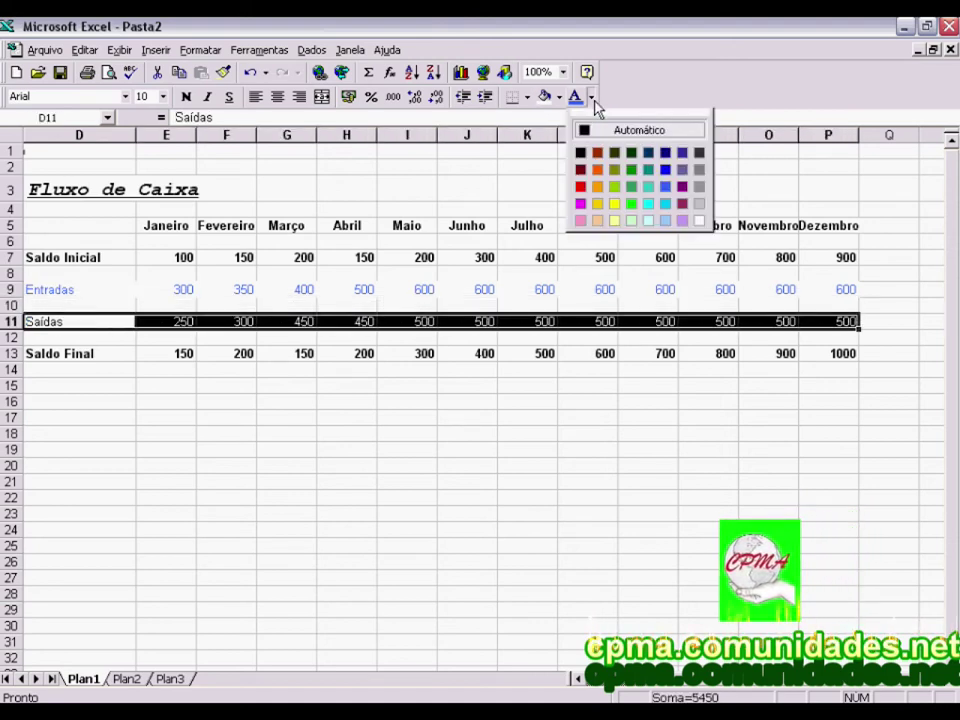
left_click(575, 189)
left_click(349, 493)
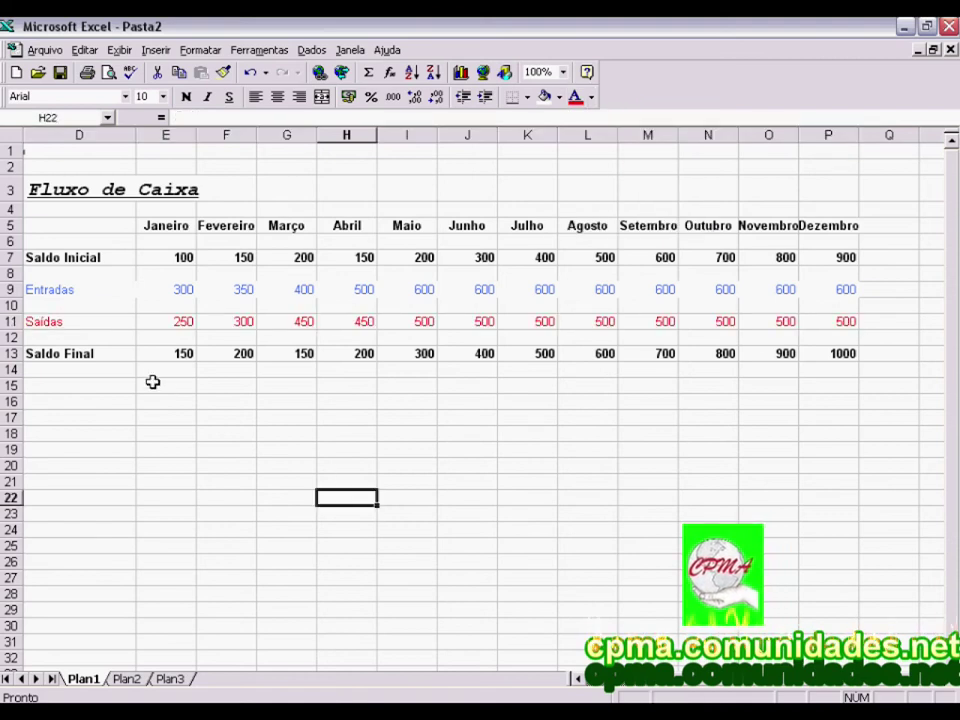
Return to the sheet's first columns and examine the Março, Abril and Maio headings in row 5.
key("Left")
key("Left")
key("Left")
key("Left")
key("Left")
key("Left")
key("Left")
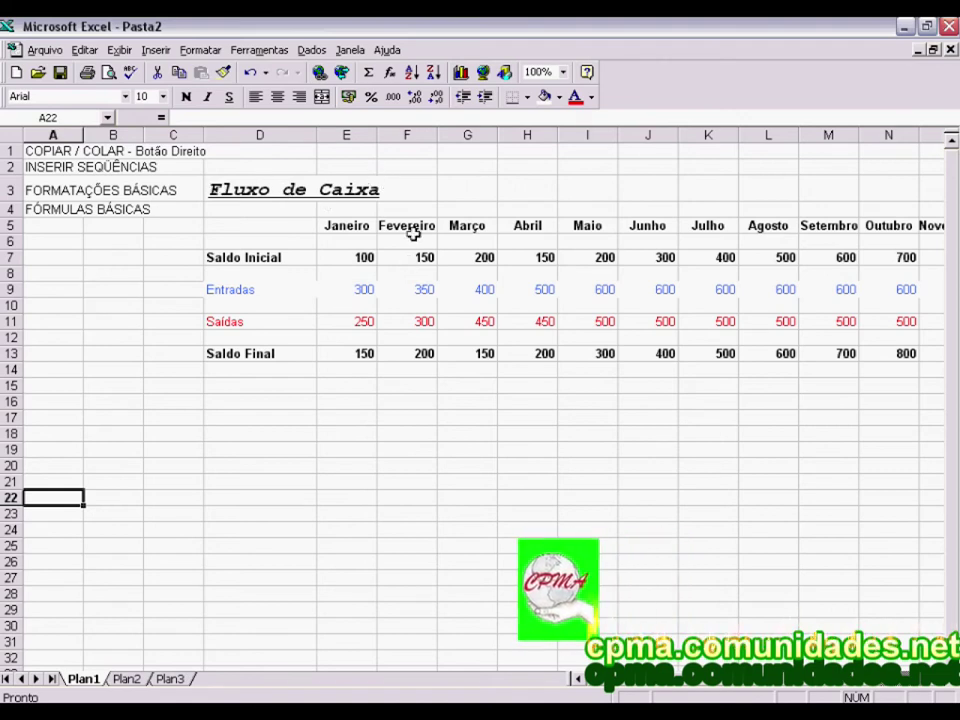
left_click(474, 228)
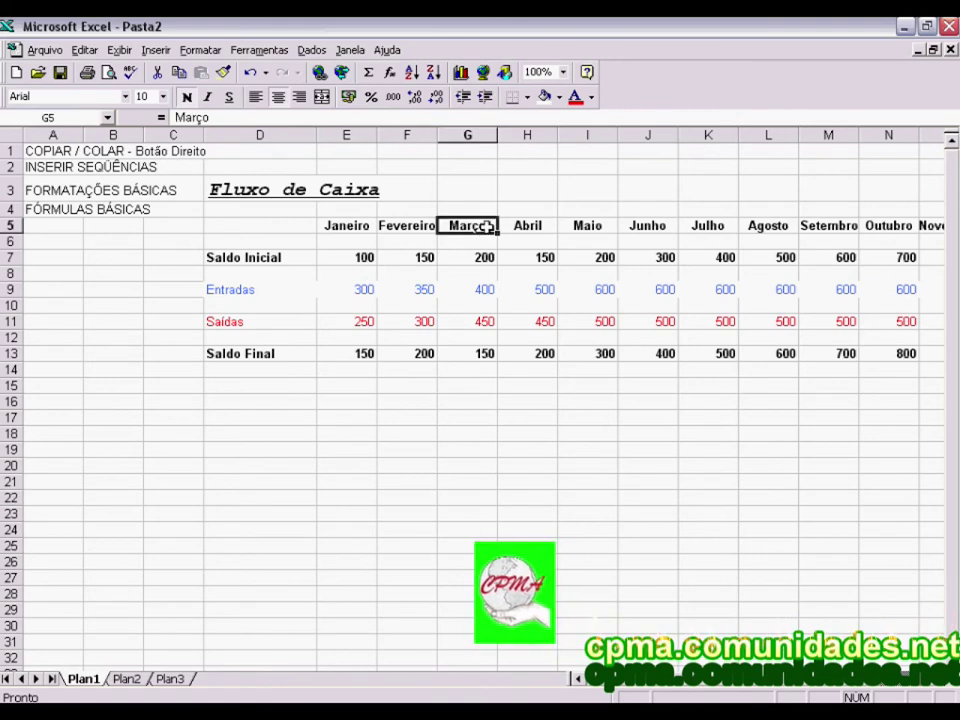
left_click(523, 225)
left_click(597, 235)
left_click(576, 225)
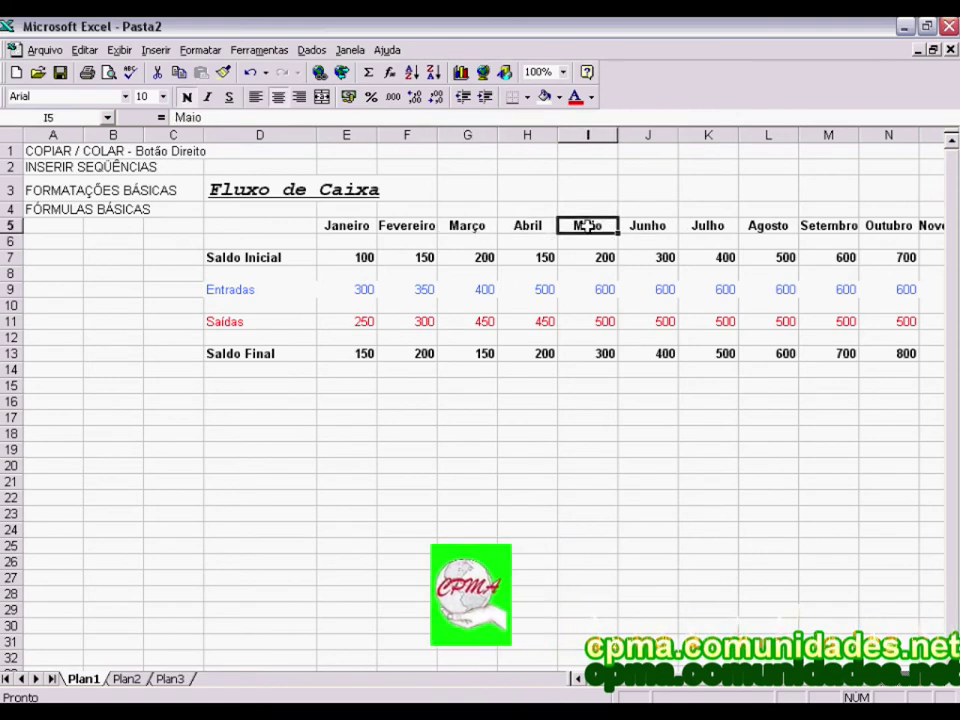
Merge and centre the Fluxo de Caixa title across row 3 from column D through the Dezembro column P.
left_click(938, 679)
left_click(938, 679)
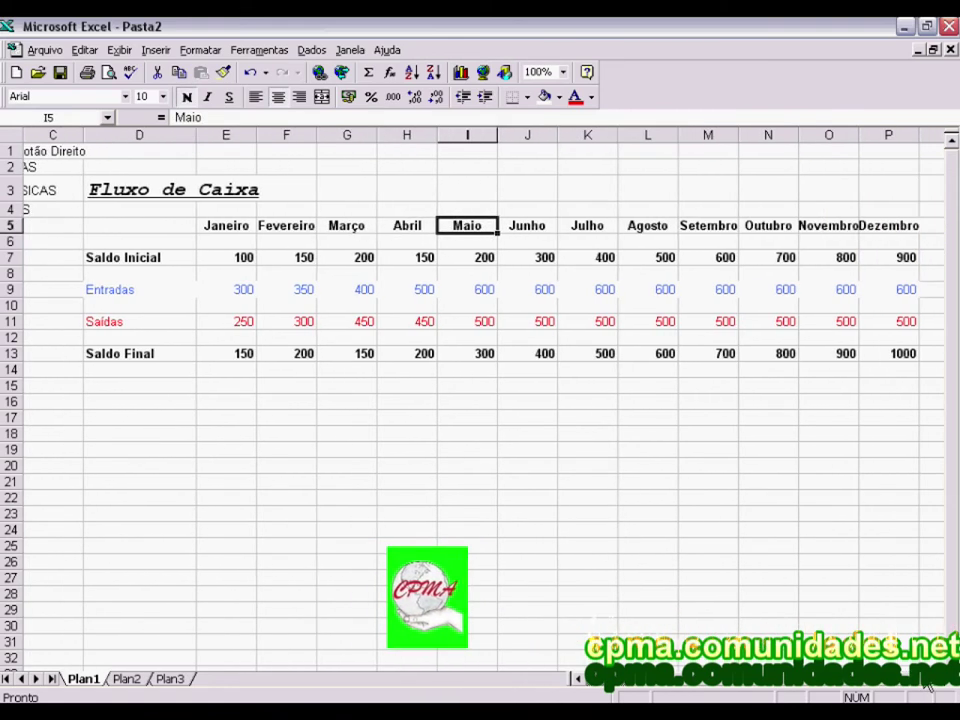
left_click(140, 190)
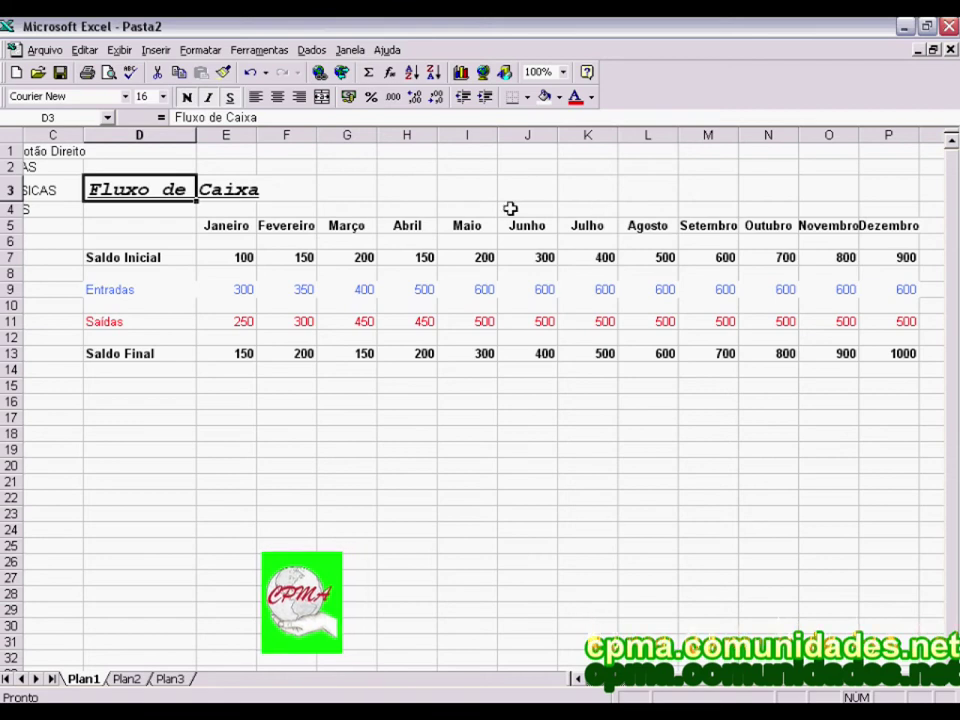
left_click_drag(98, 190, 896, 190)
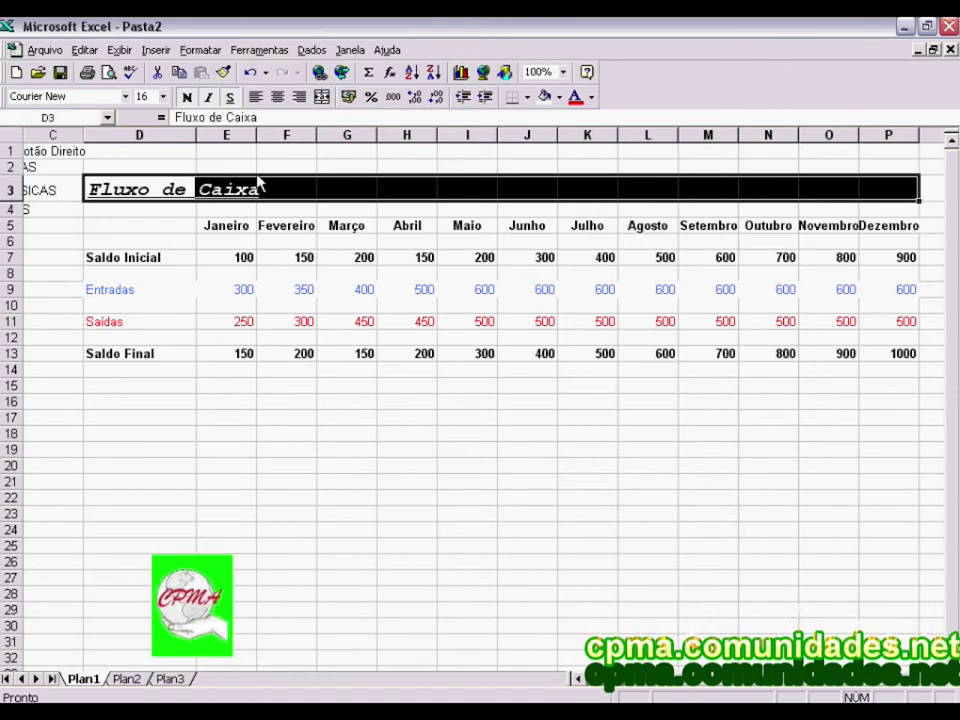
left_click(321, 96)
left_click(404, 400)
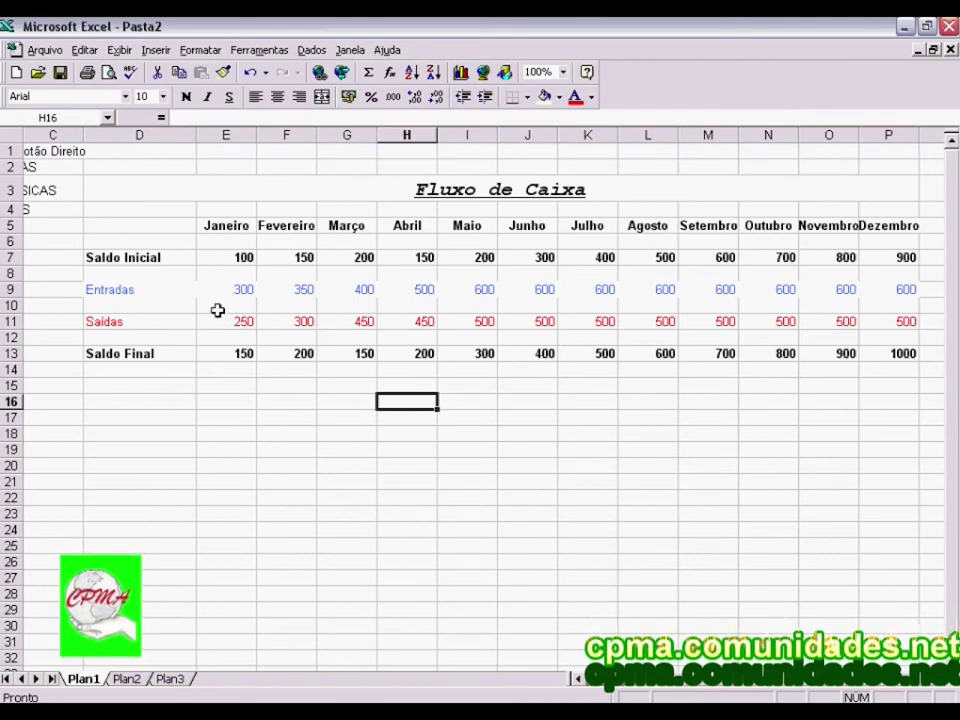
Set Janeiro's Saldo Inicial in E7 to 200 and check the Saldo Final for Dezembro in P13.
left_click_drag(637, 682, 592, 679)
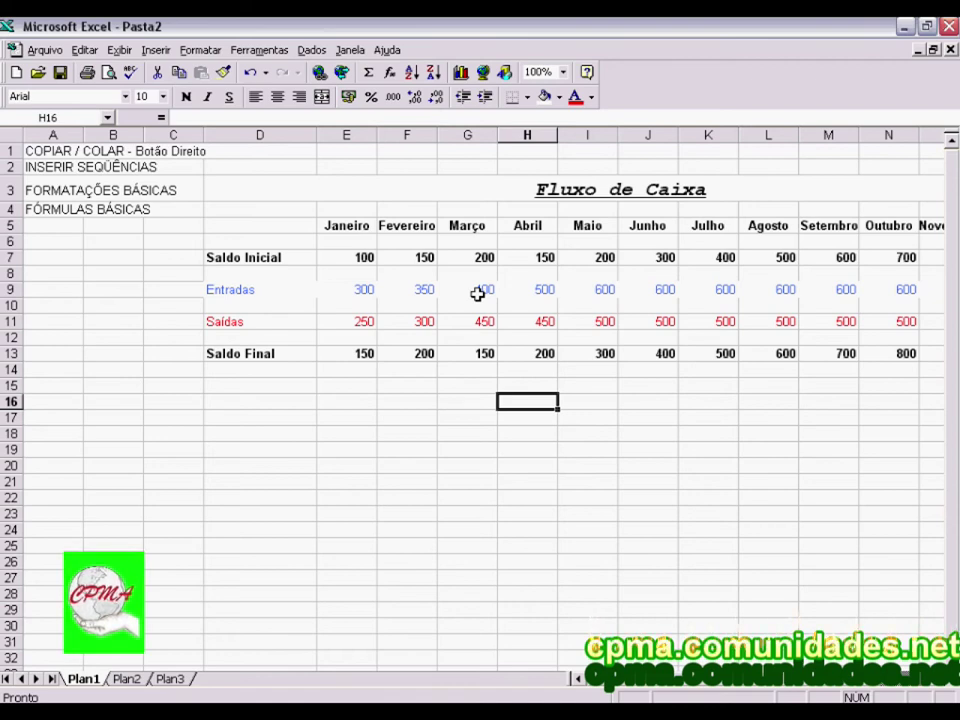
left_click(540, 257)
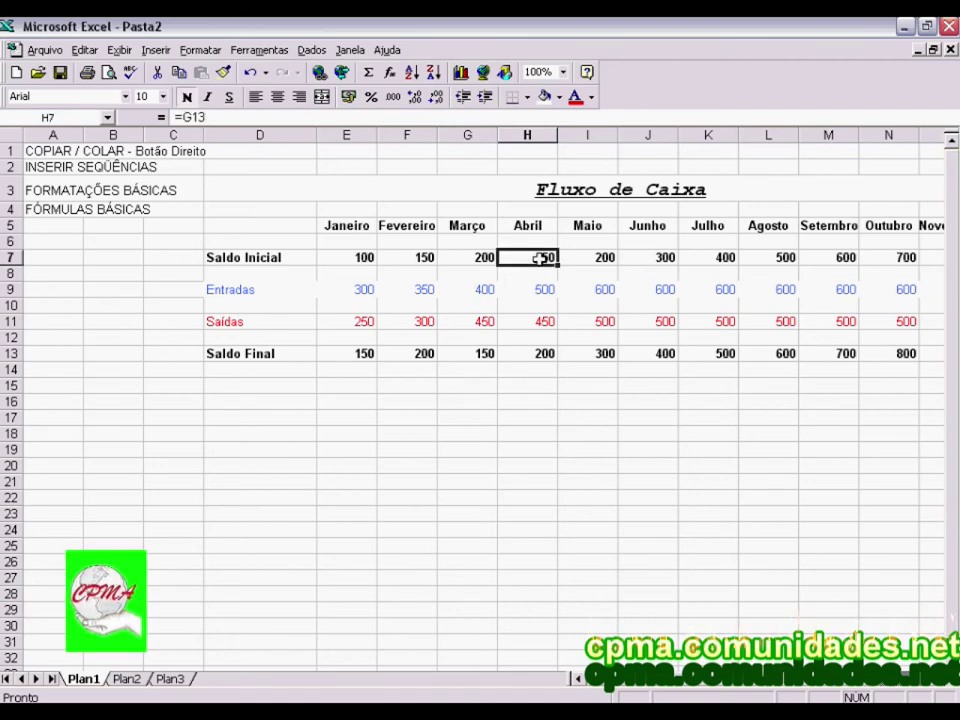
left_click(344, 354)
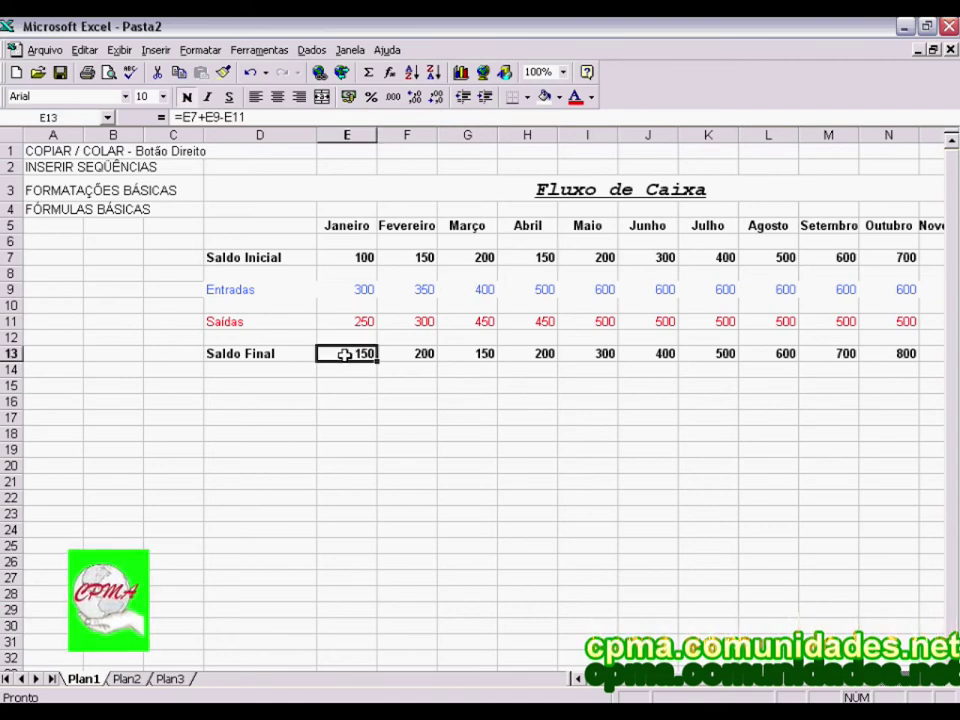
left_click(348, 260)
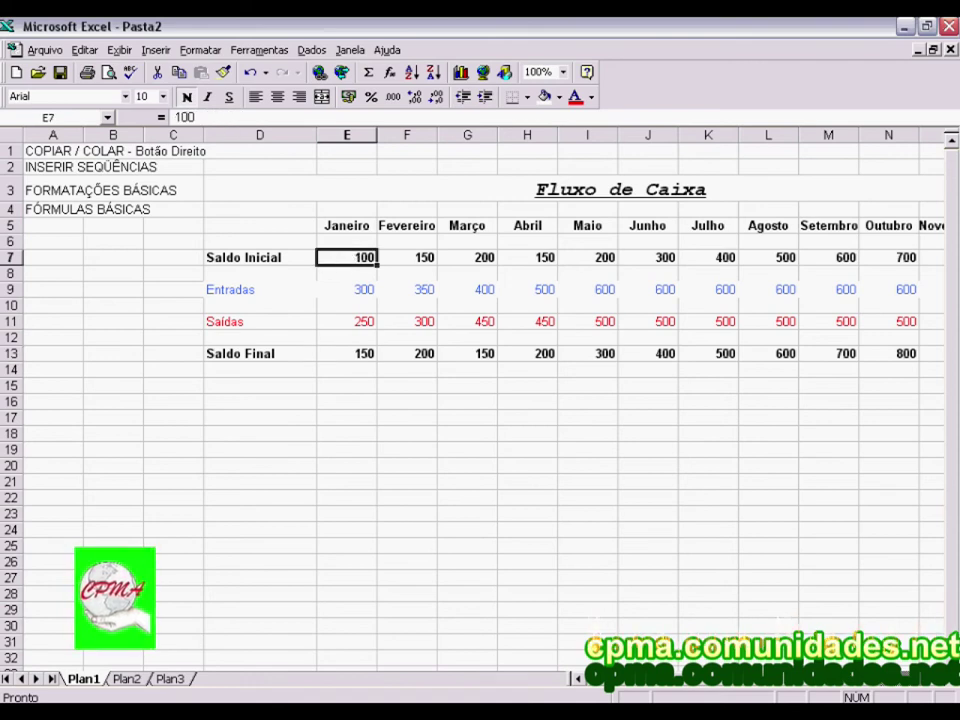
scroll(705, 517, "right", 3)
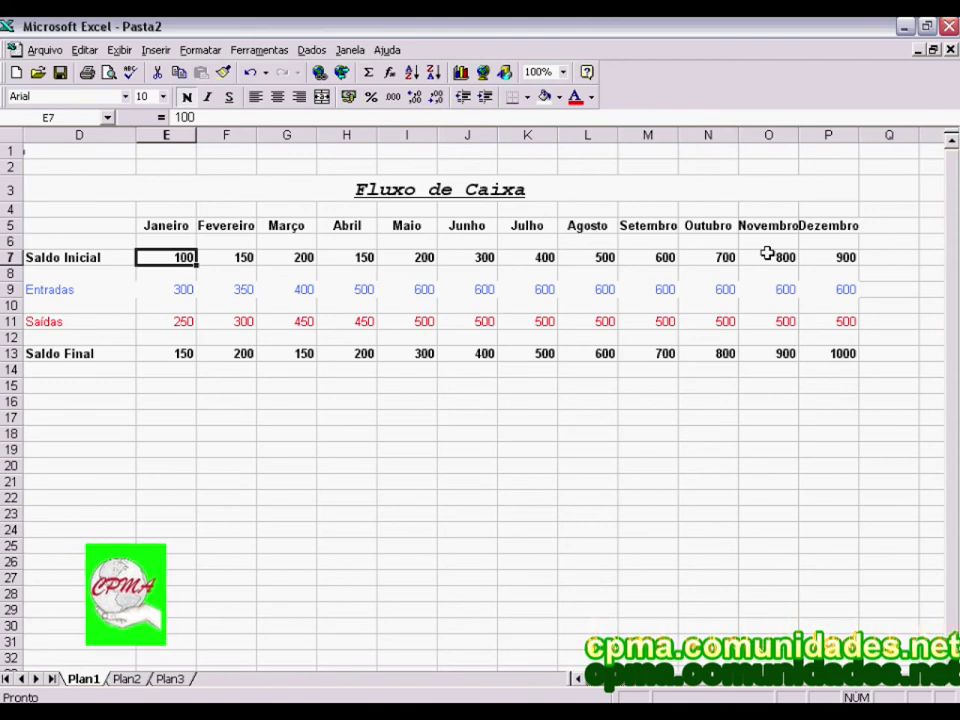
type("200")
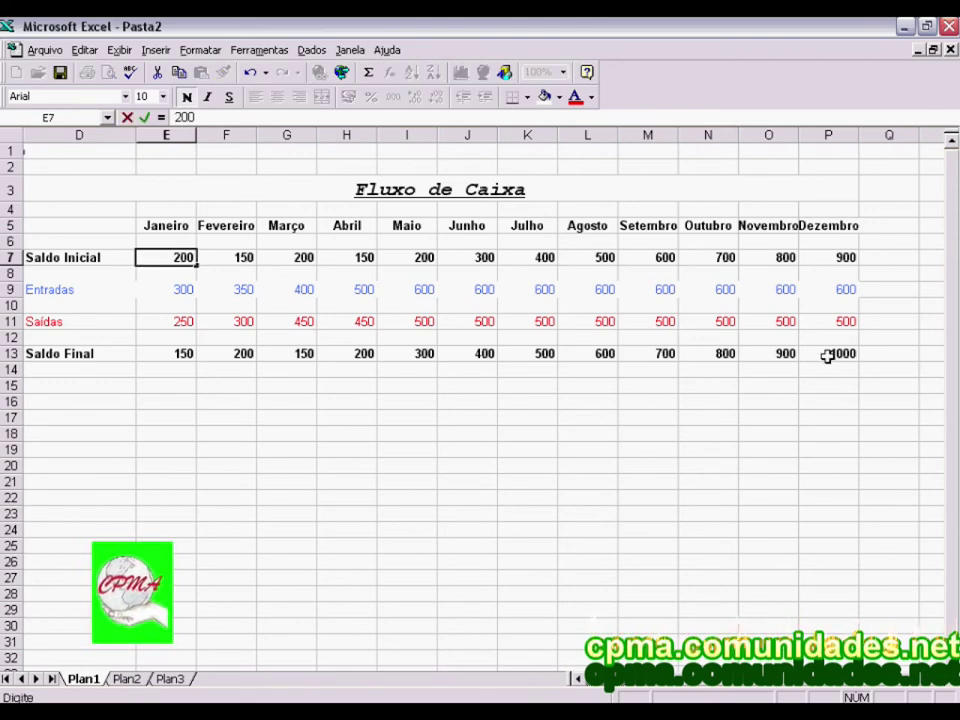
key("Return")
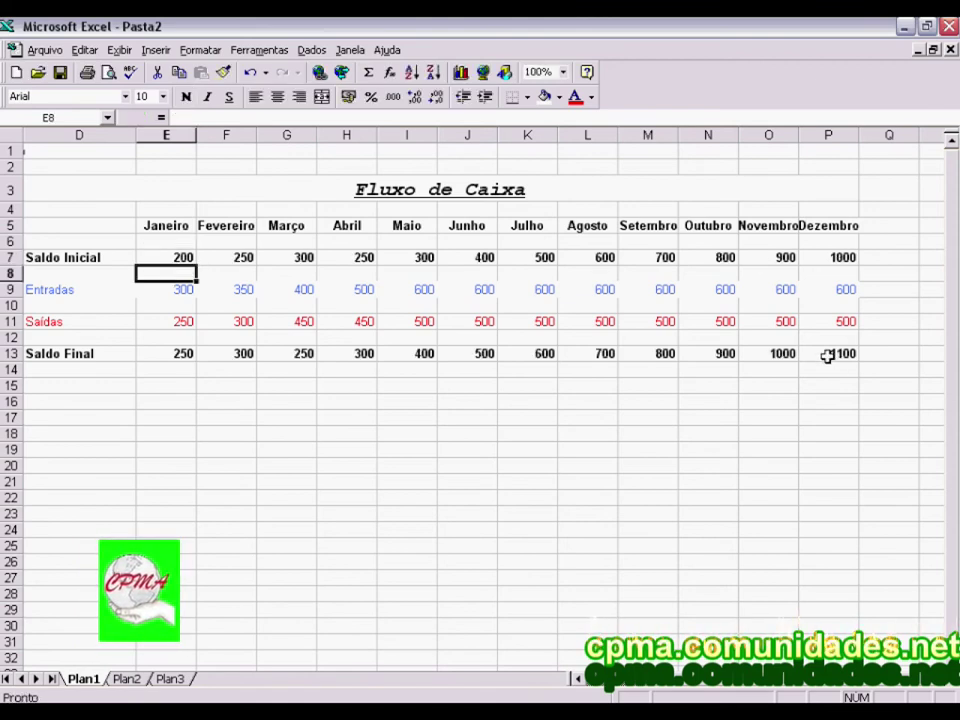
left_click(835, 354)
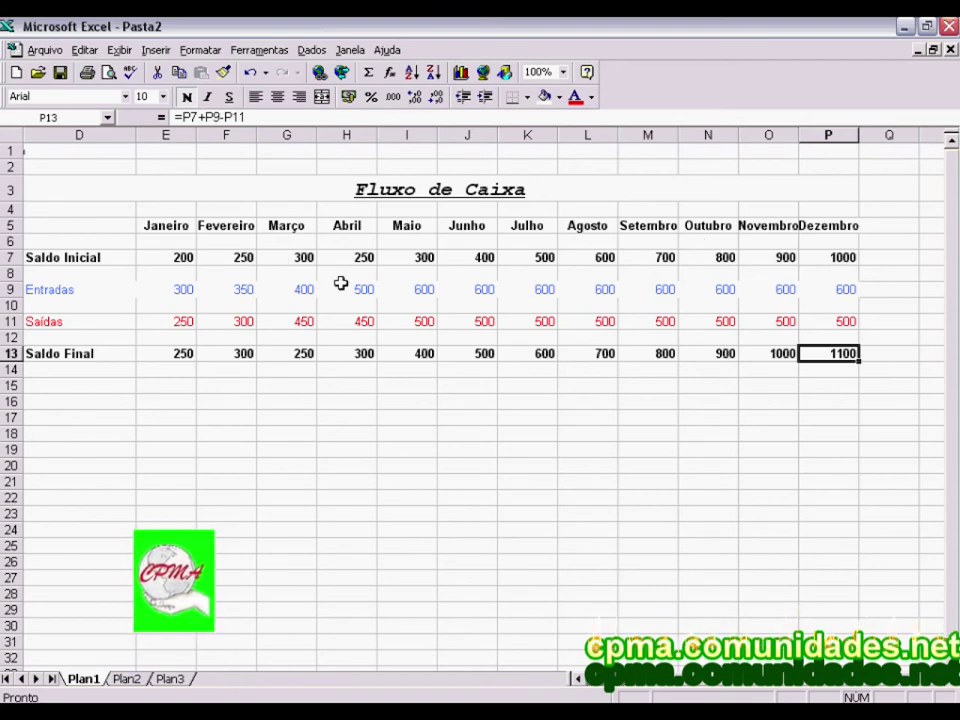
Set Maio's Entradas in I9 to 650 and check the Saldo Final for Dezembro in P13.
left_click(424, 289)
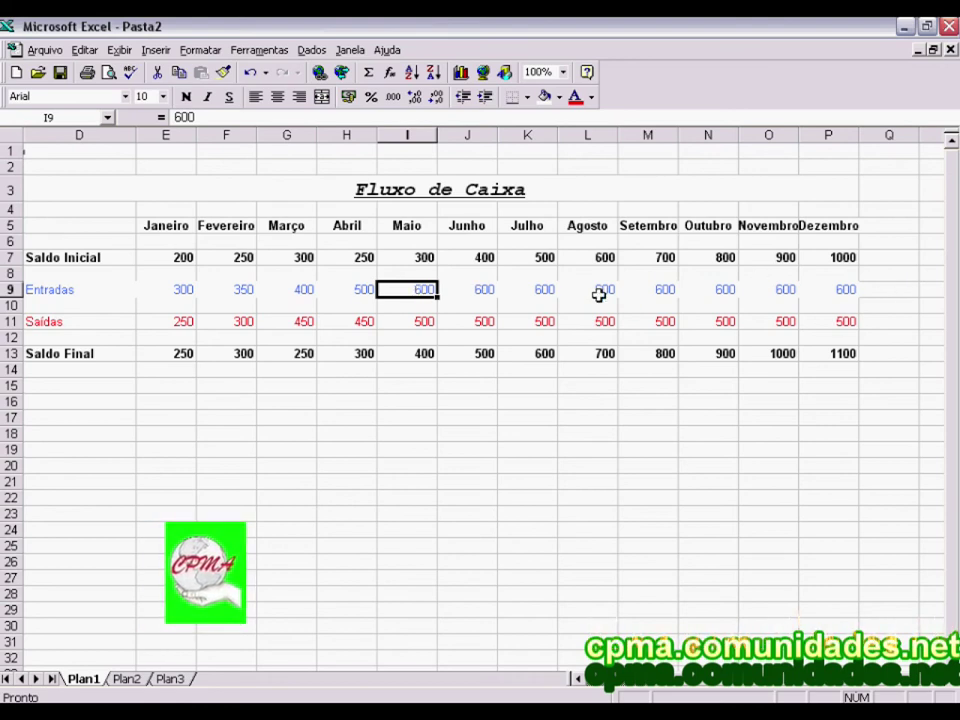
type("650")
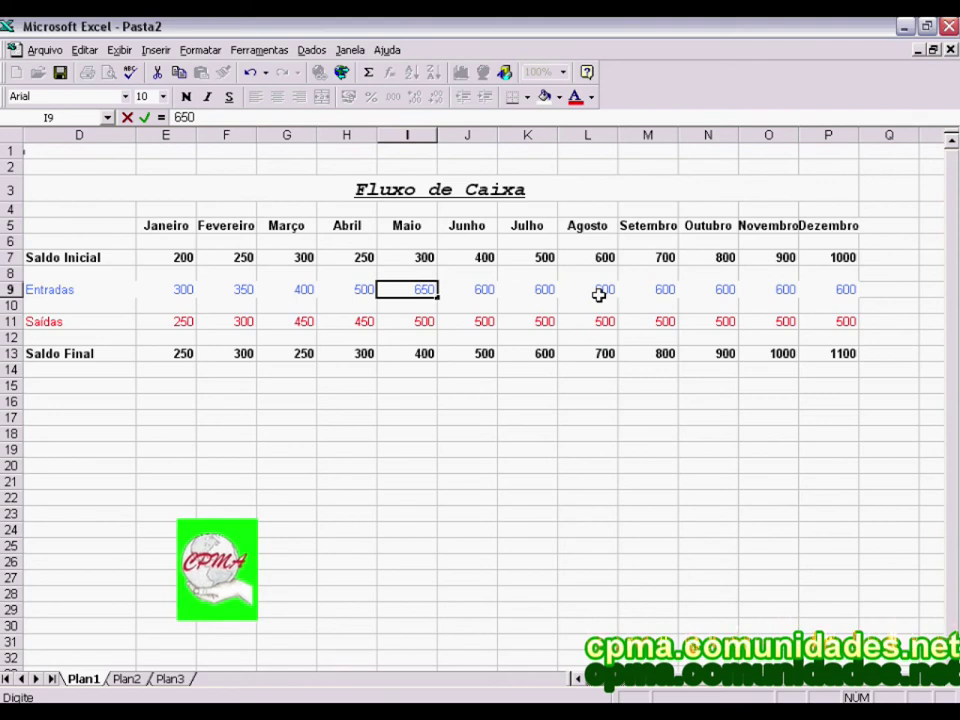
key("Return")
left_click(840, 354)
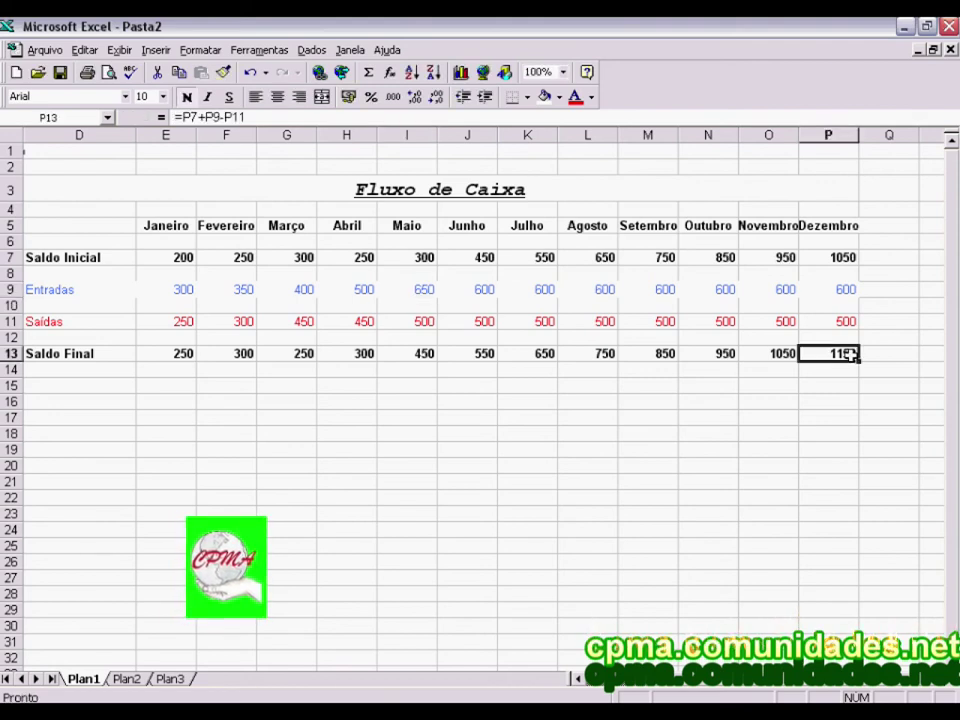
Return to the sheet's first columns and select the merged Fluxo de Caixa title in row 3.
left_click(674, 681)
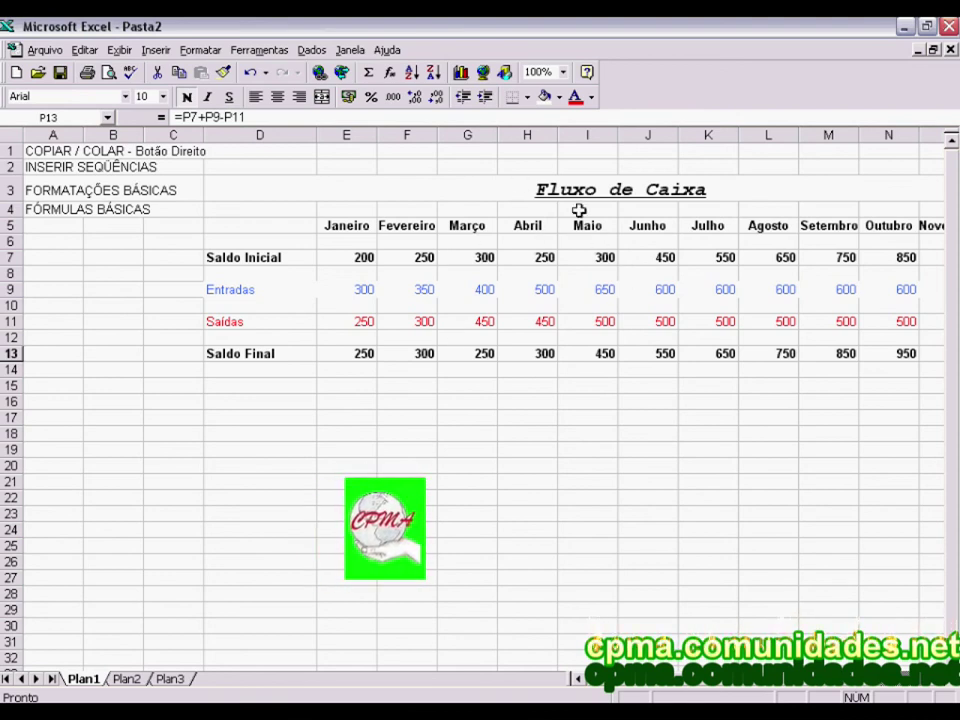
left_click(531, 185)
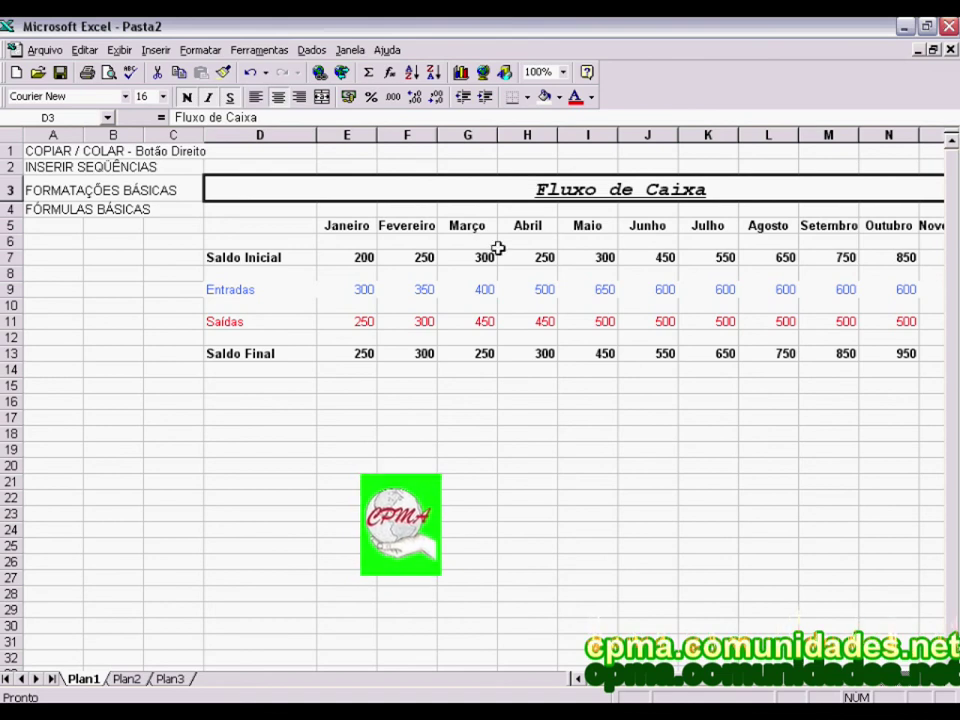